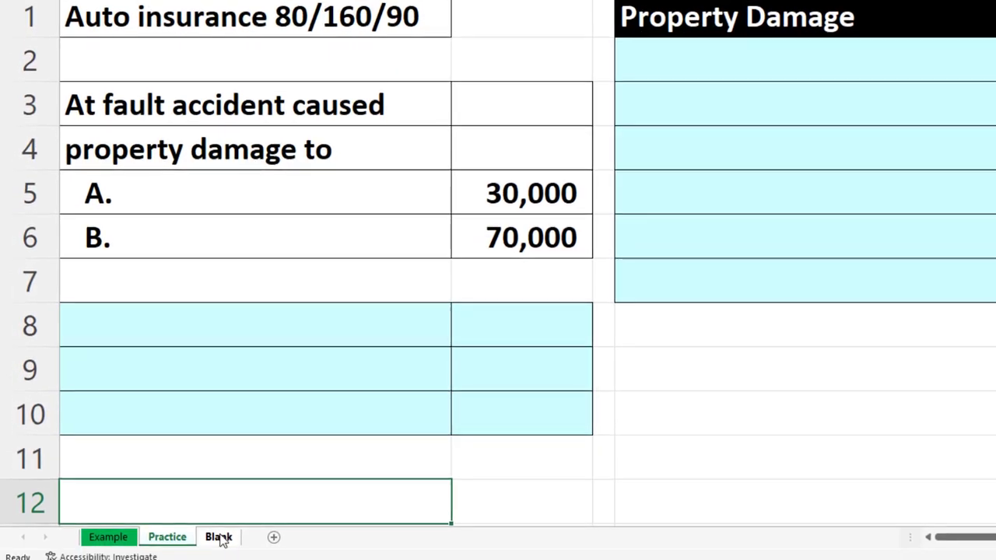
# Step: Switch to the Blank worksheet
pyautogui.click(219, 537)
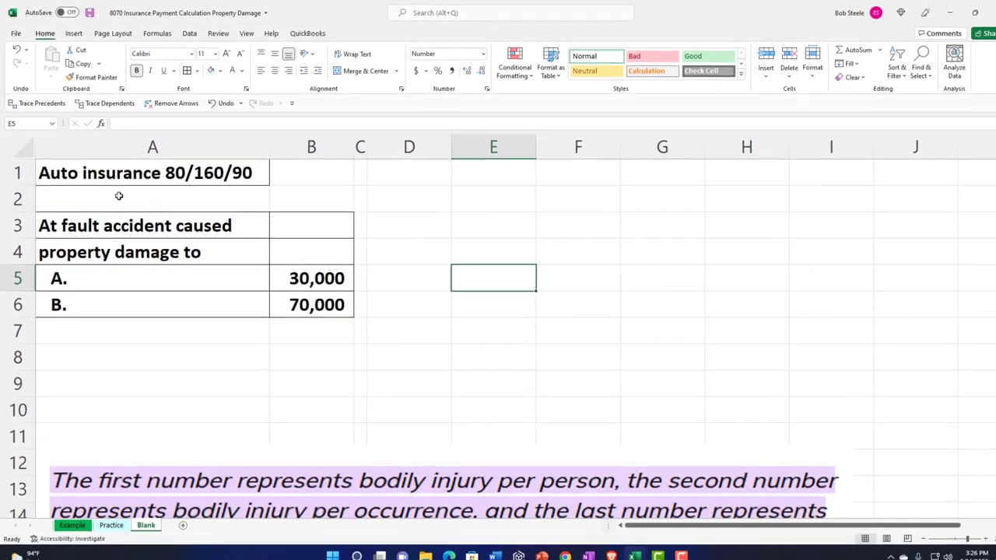
pyautogui.click(24, 143)
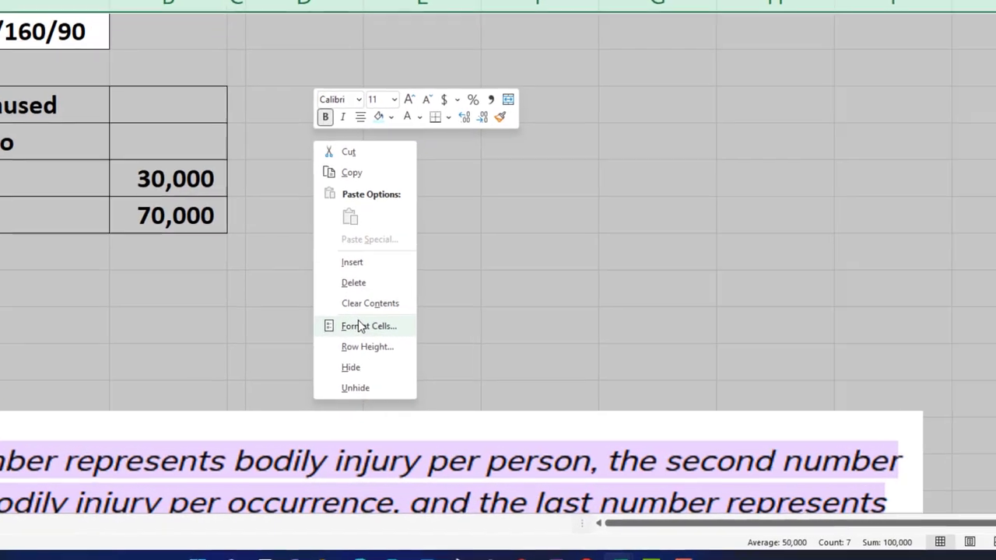
pyautogui.click(359, 325)
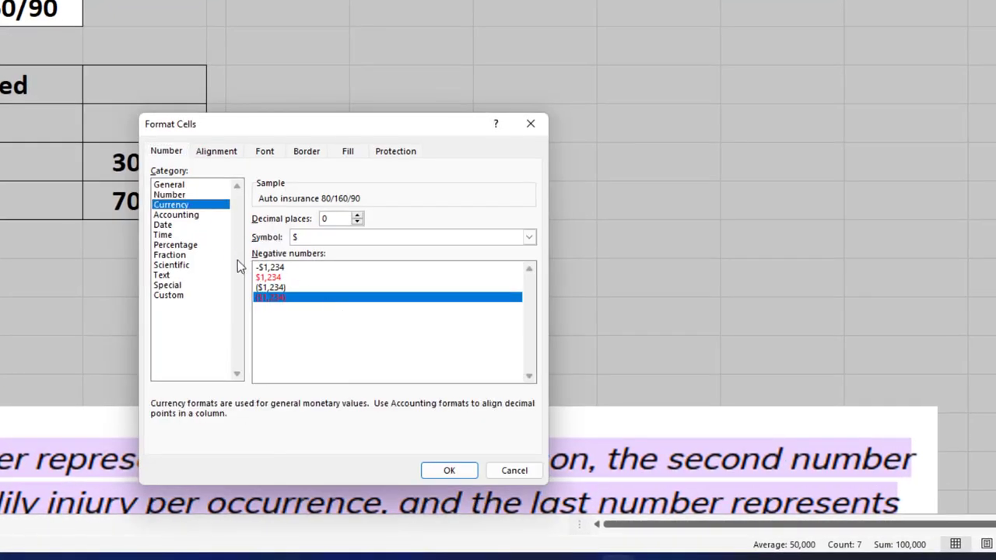
pyautogui.click(356, 237)
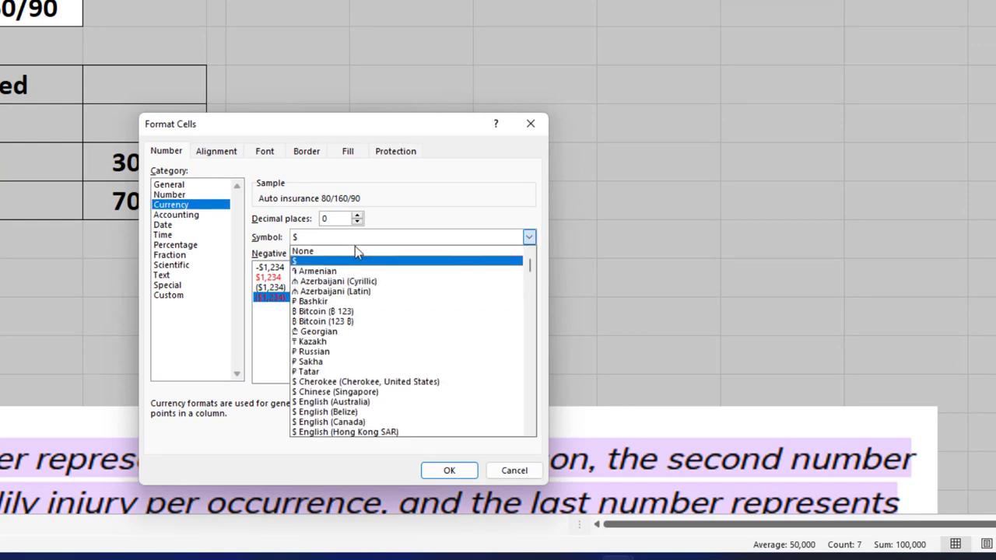
pyautogui.click(355, 249)
pyautogui.click(357, 222)
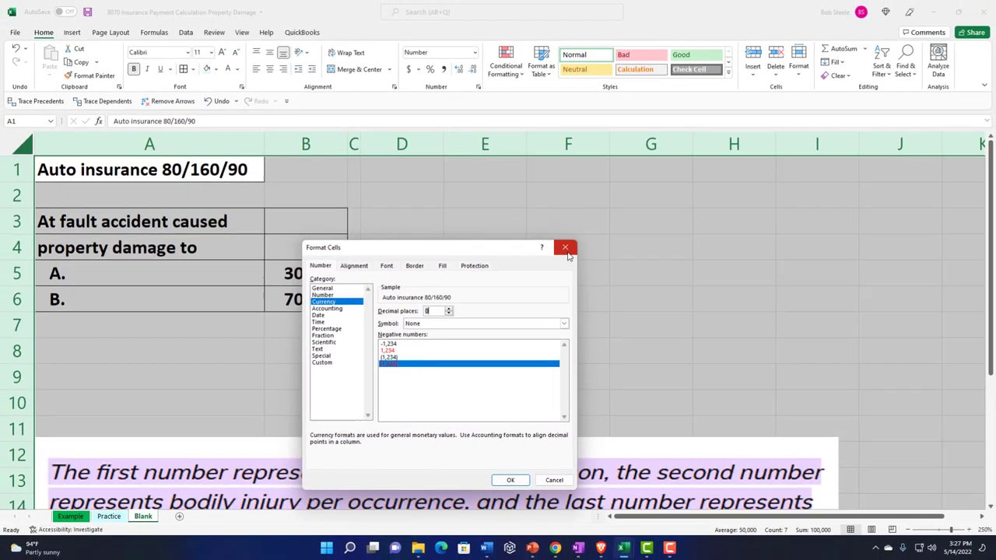
pyautogui.click(563, 240)
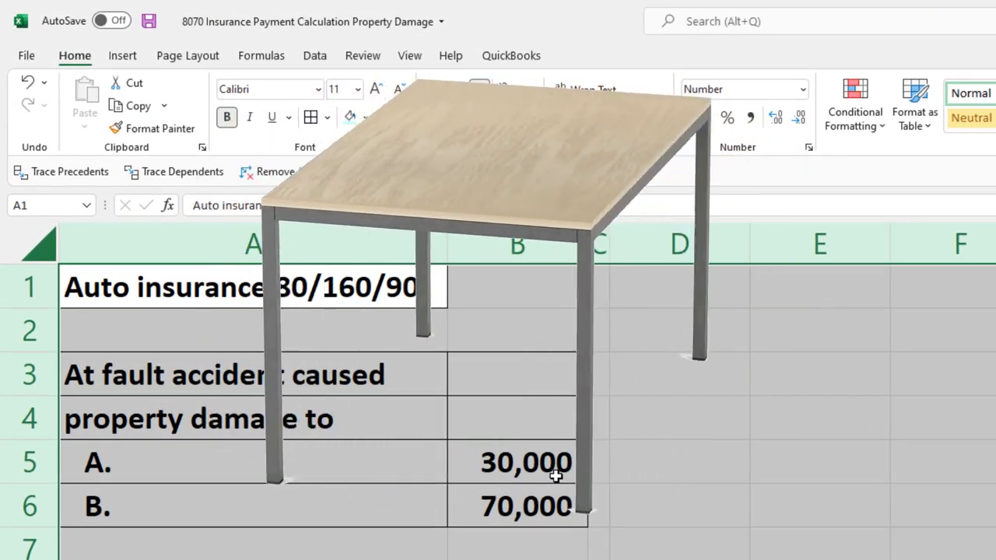
# Step: Enter the label "Max per person injured" in A8 and 80,000 in B8
pyautogui.click(359, 330)
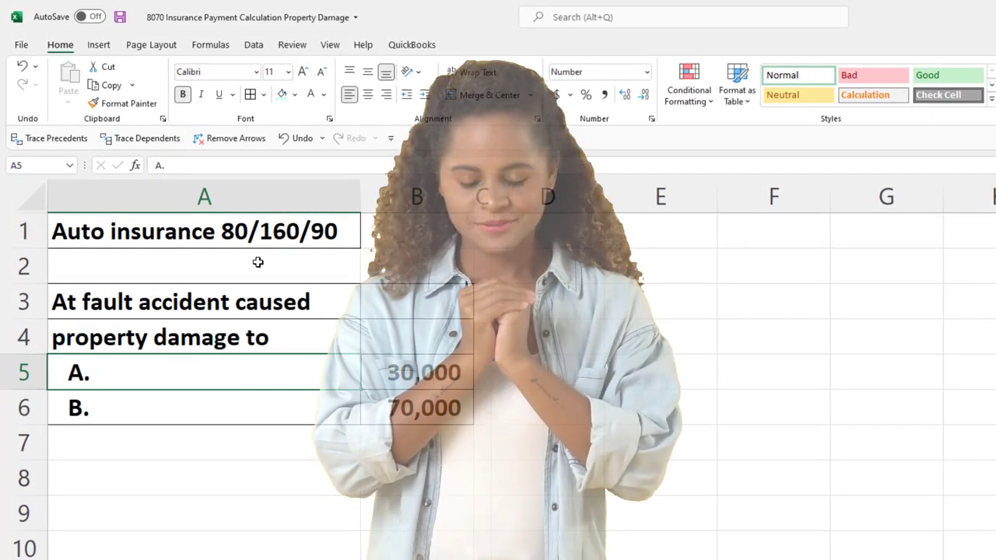
pyautogui.press('Right')
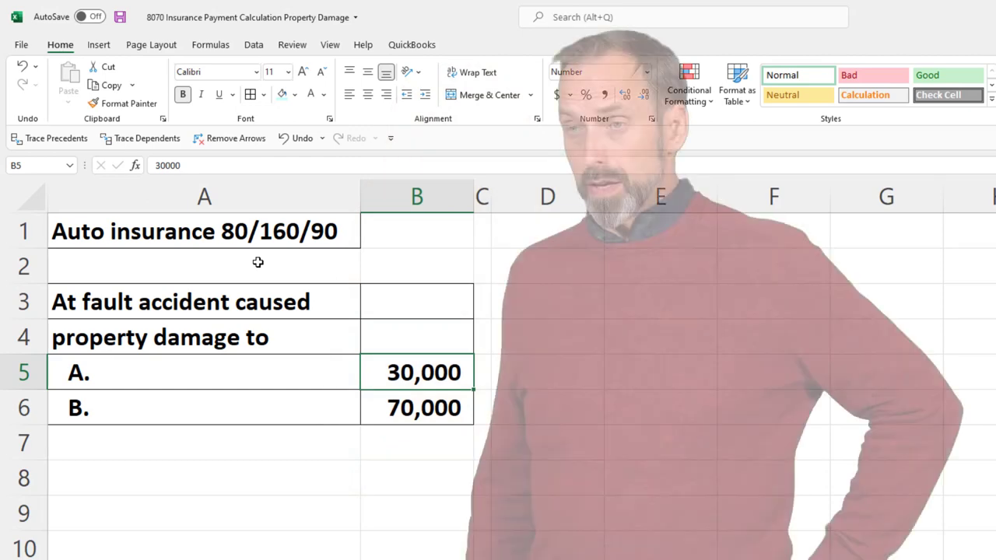
pyautogui.press('Down')
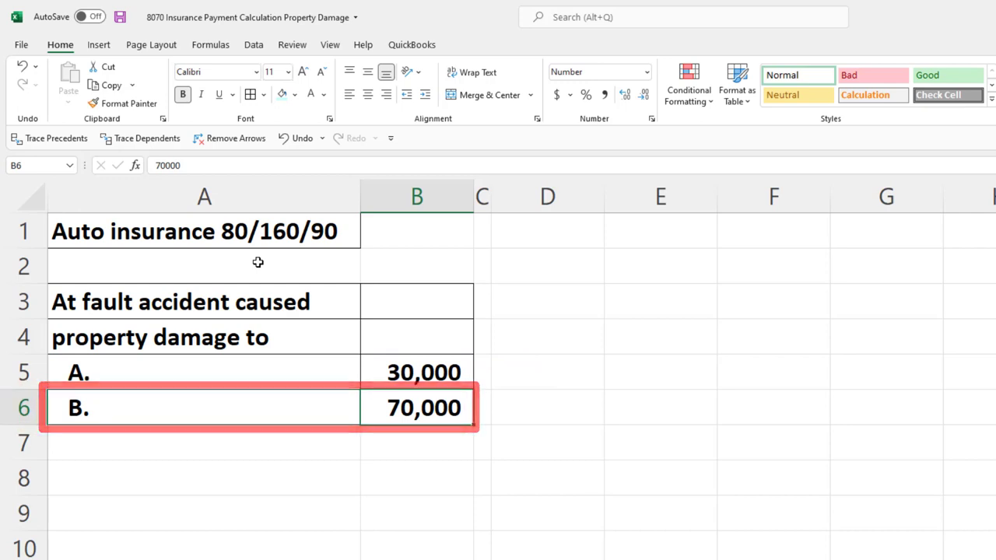
pyautogui.press('Down')
pyautogui.press('Down')
pyautogui.press('Left')
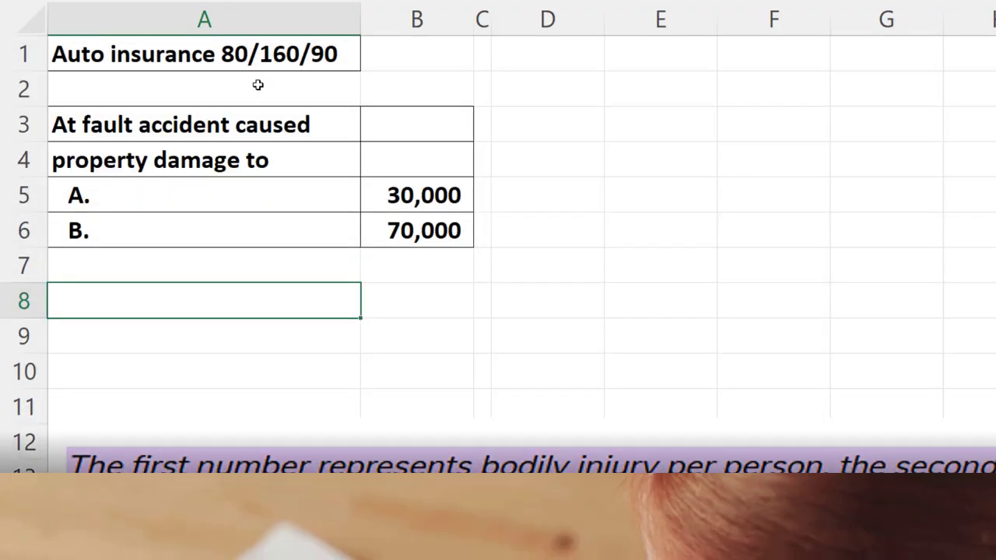
pyautogui.write('Max per person in')
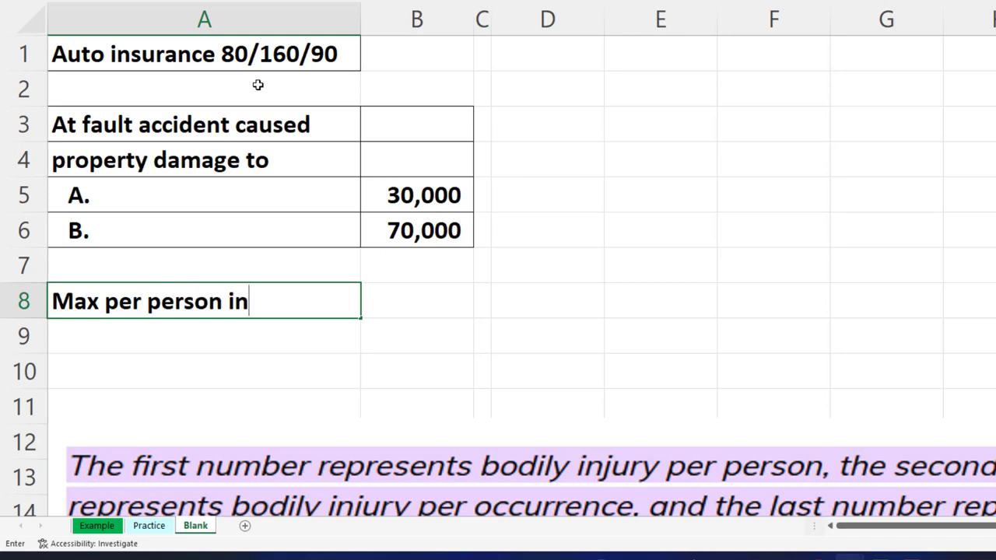
pyautogui.write('jured')
pyautogui.press('Tab')
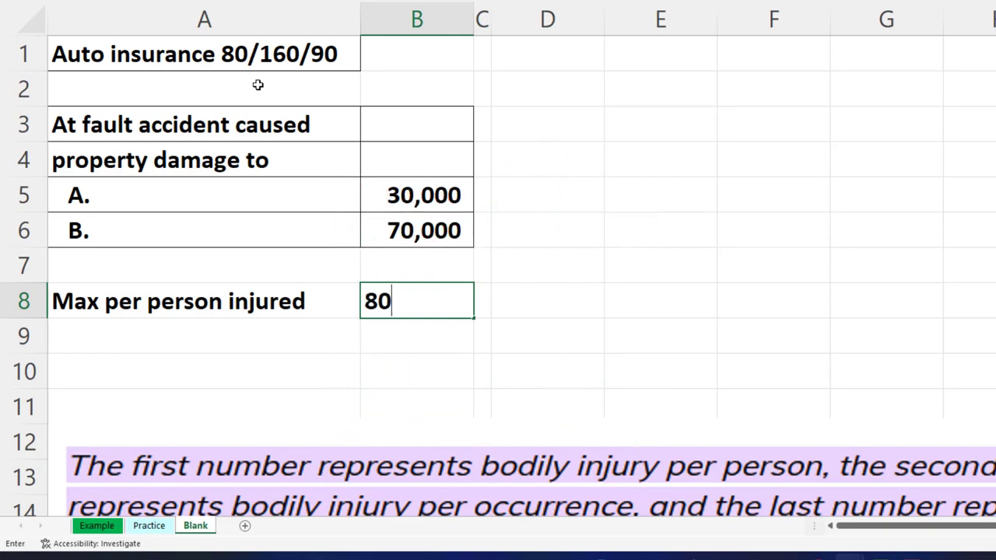
pyautogui.write('80,000')
pyautogui.press('Return')
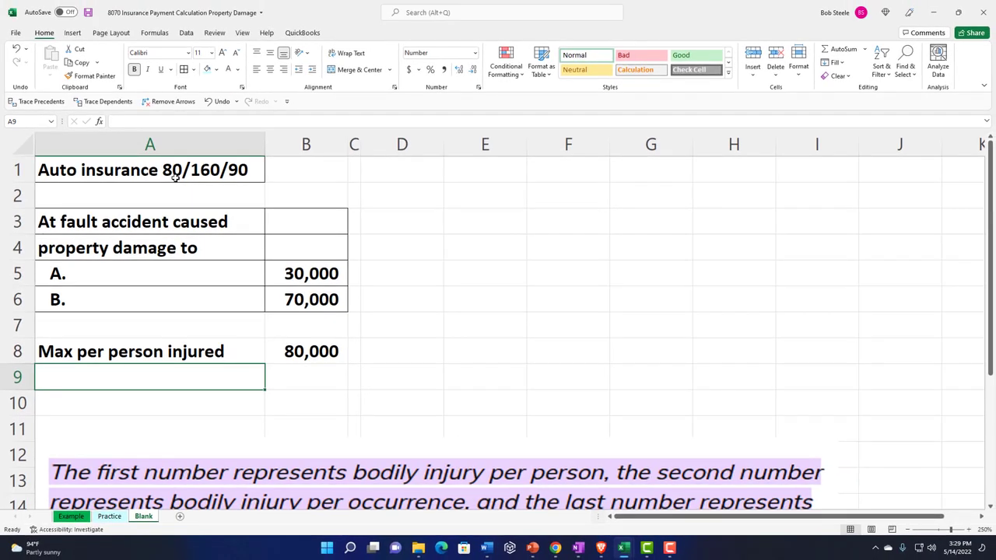
# Step: Enter the label "Max per accident for injury" in A9 and 160,000 in B9
pyautogui.write('Max per a')
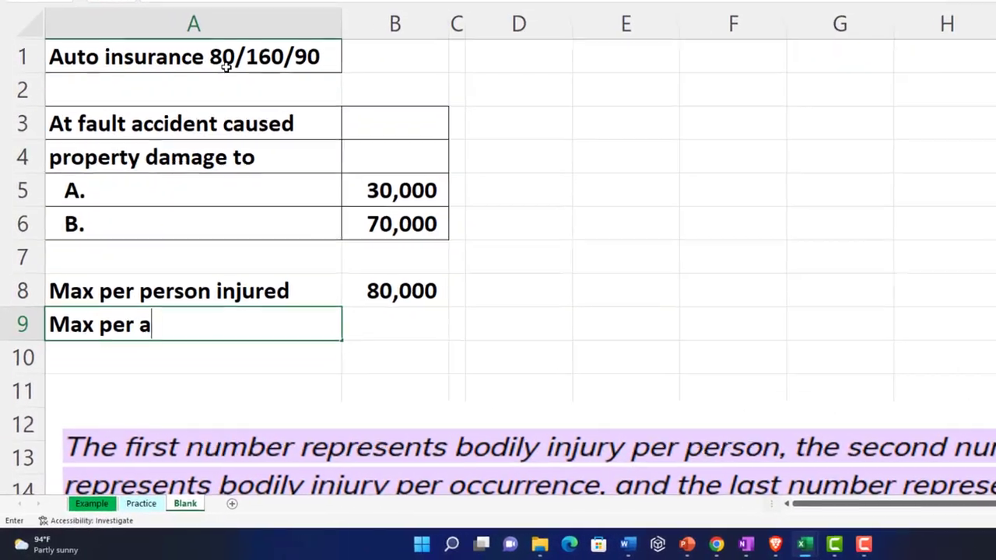
pyautogui.write('ccident for injury')
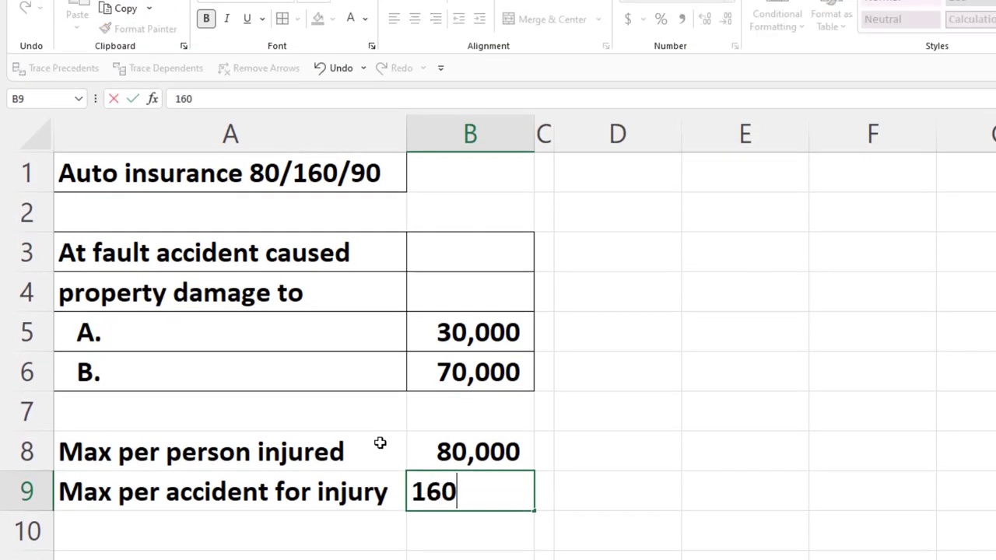
pyautogui.press('Return')
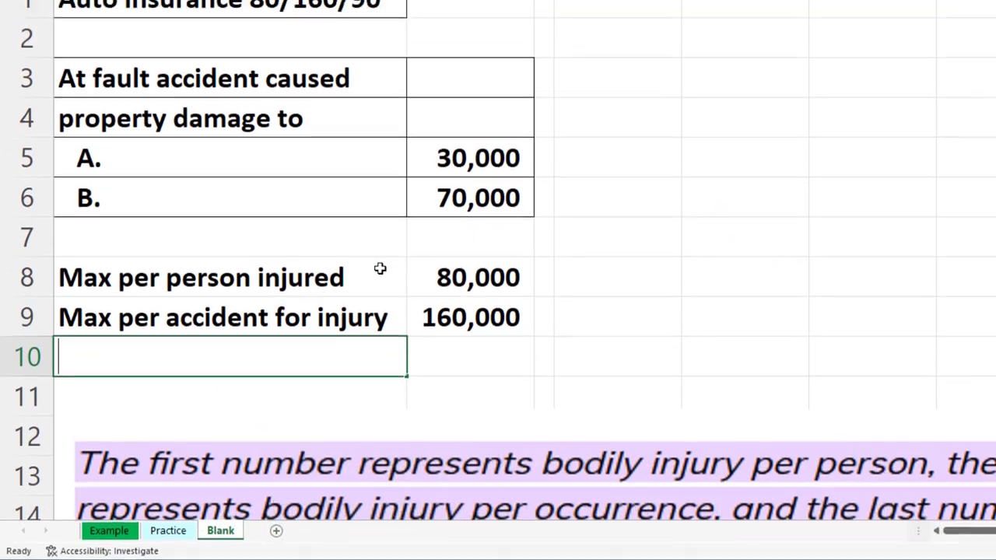
# Step: Enter the label "Property damage liability" in A10 and 90,000 in B10
pyautogui.write('Property damage liabil')
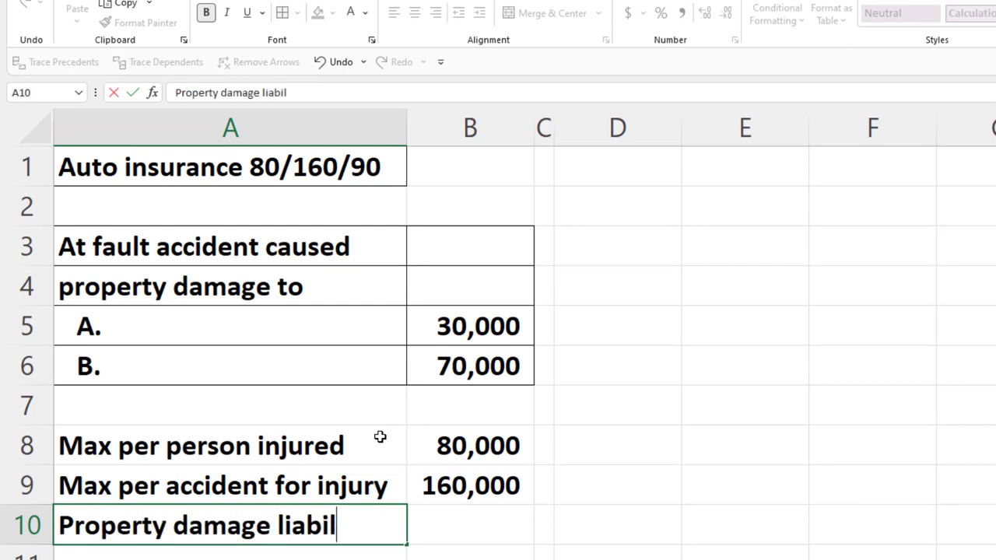
pyautogui.write('ity')
pyautogui.press('Tab')
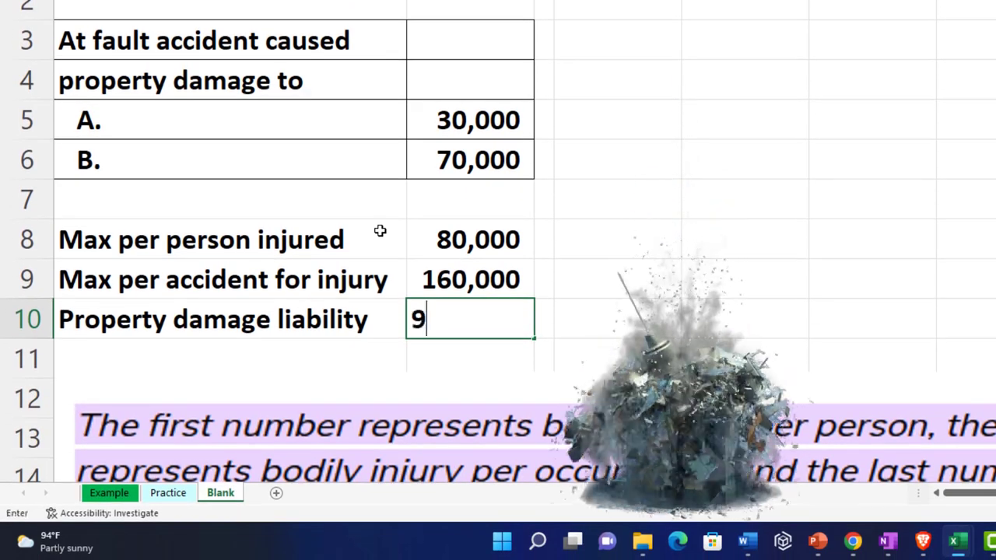
pyautogui.write('0000')
pyautogui.press('Return')
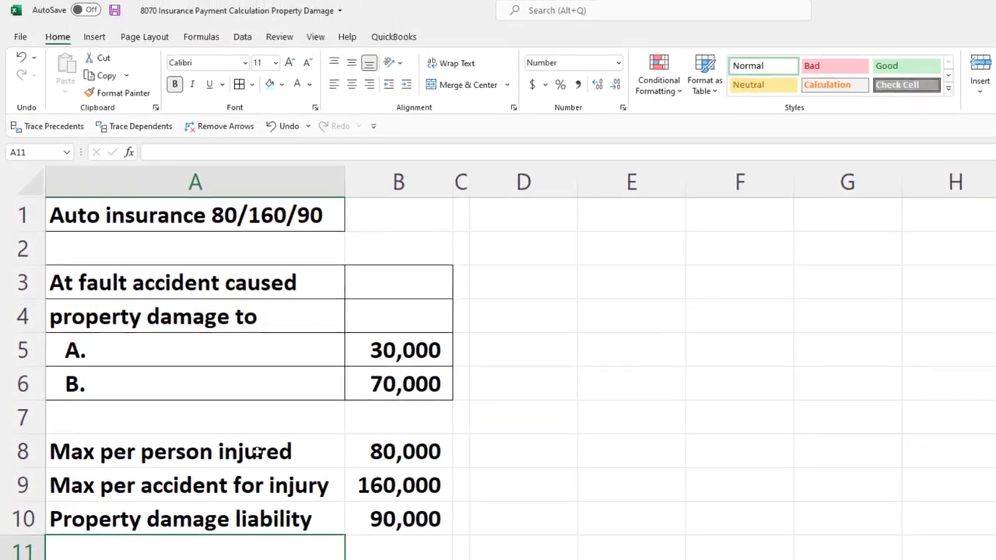
# Step: Apply cell borders and the light blue fill to the coverage limits in A8:B10
pyautogui.scroll(-1, 257, 455)
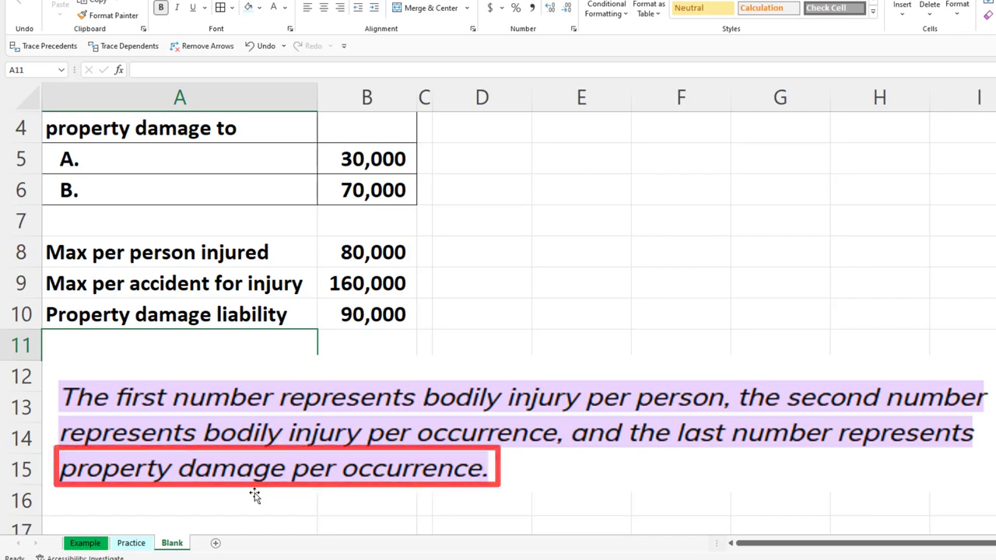
pyautogui.moveTo(217, 256); pyautogui.dragTo(334, 307)
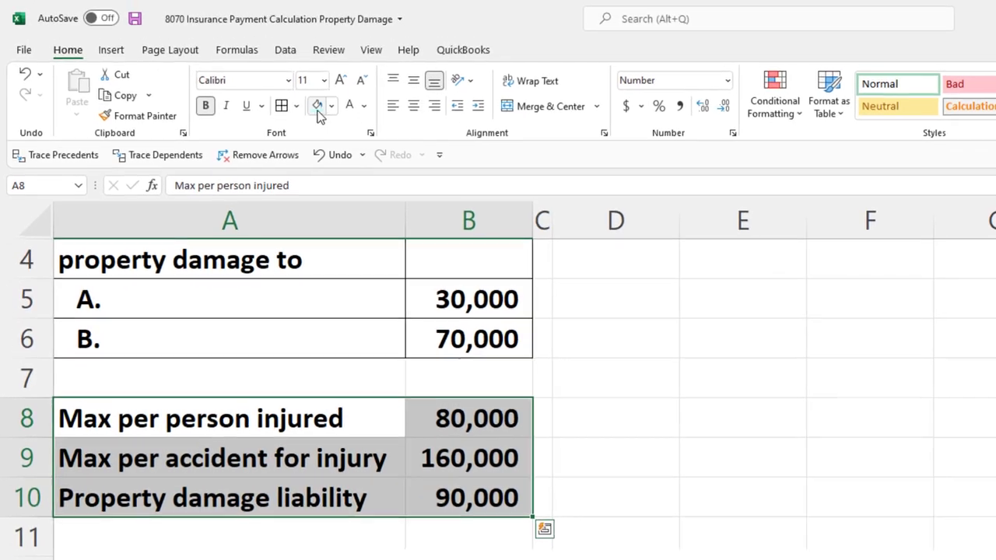
pyautogui.click(300, 80)
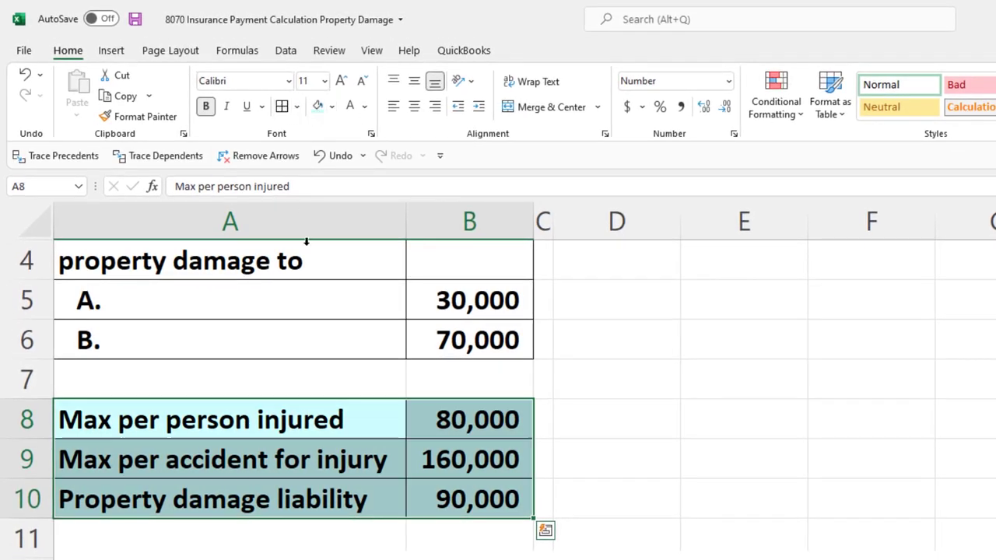
# Step: Enter the heading "Property Damage Paid Out of Pocket" in D1 and widen column D
pyautogui.scroll(1, 358, 483)
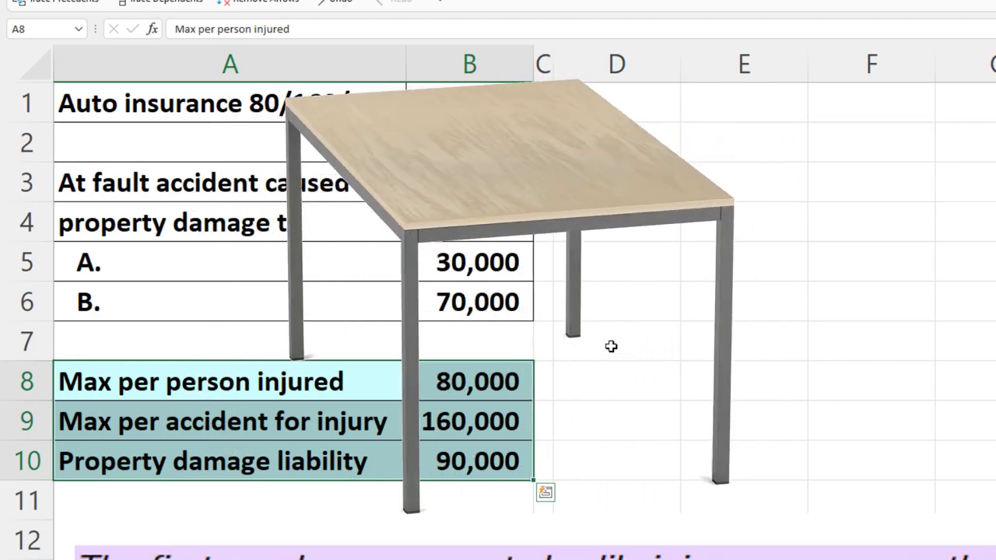
pyautogui.click(638, 106)
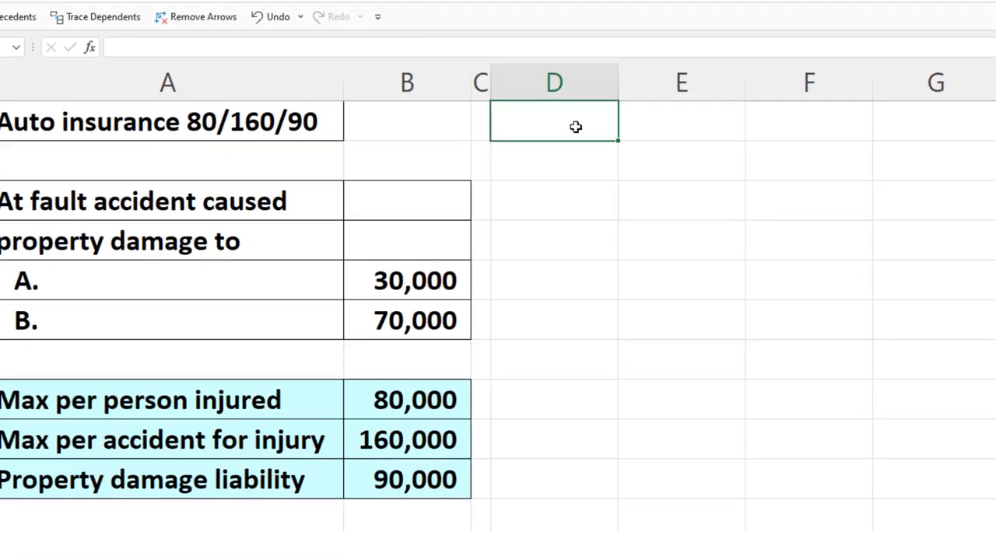
pyautogui.write('Property Damage')
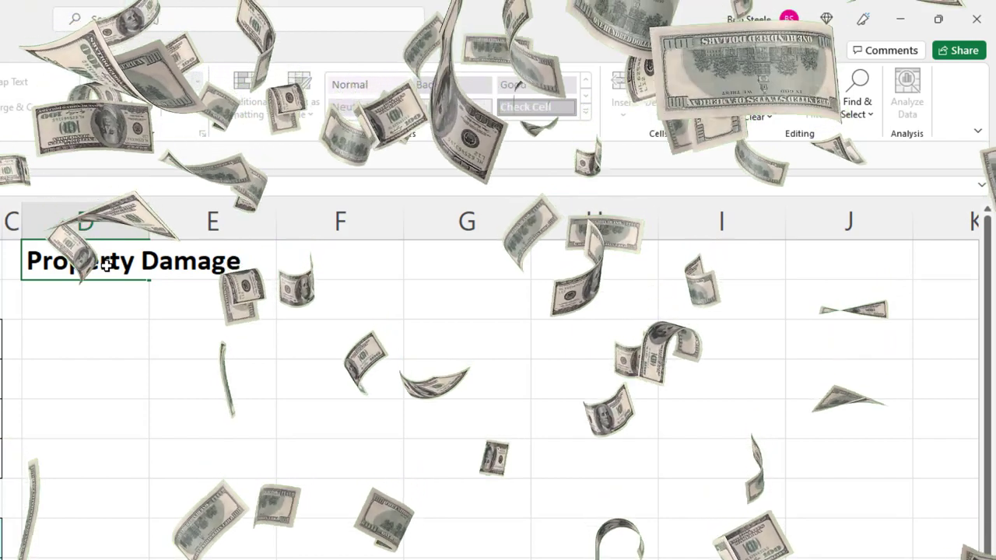
pyautogui.write('Pai')
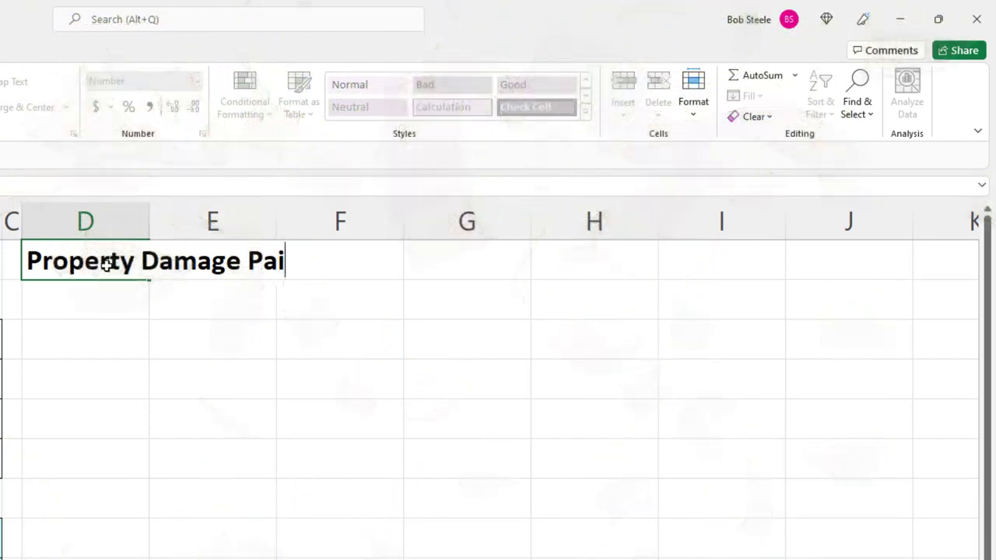
pyautogui.write('d o')
pyautogui.press('BackSpace')
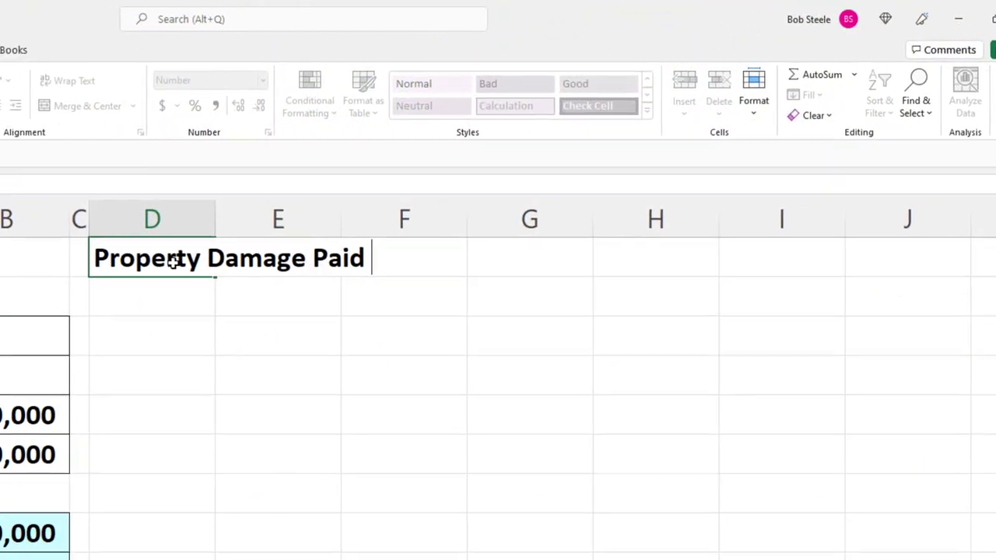
pyautogui.write('Out of Pocket')
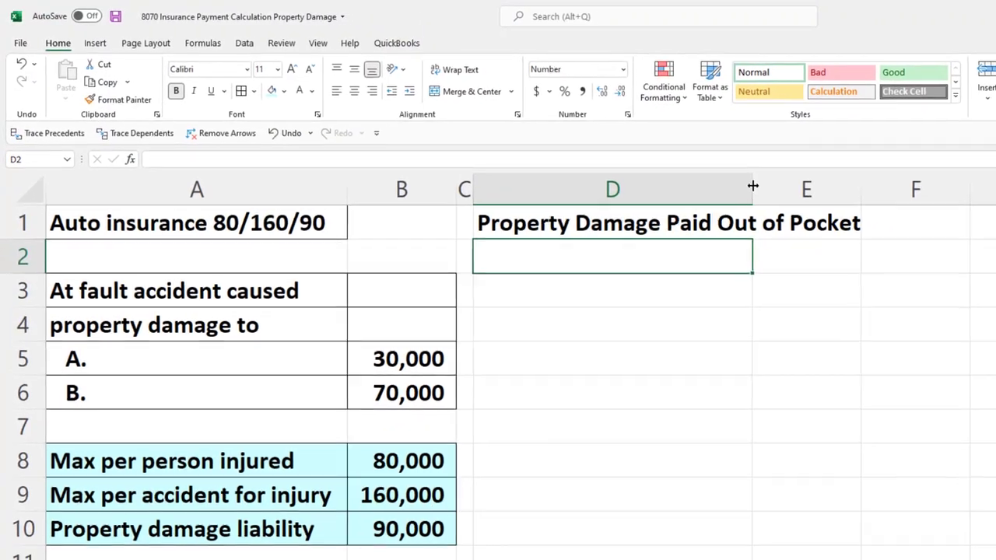
pyautogui.moveTo(753, 185); pyautogui.dragTo(764, 179)
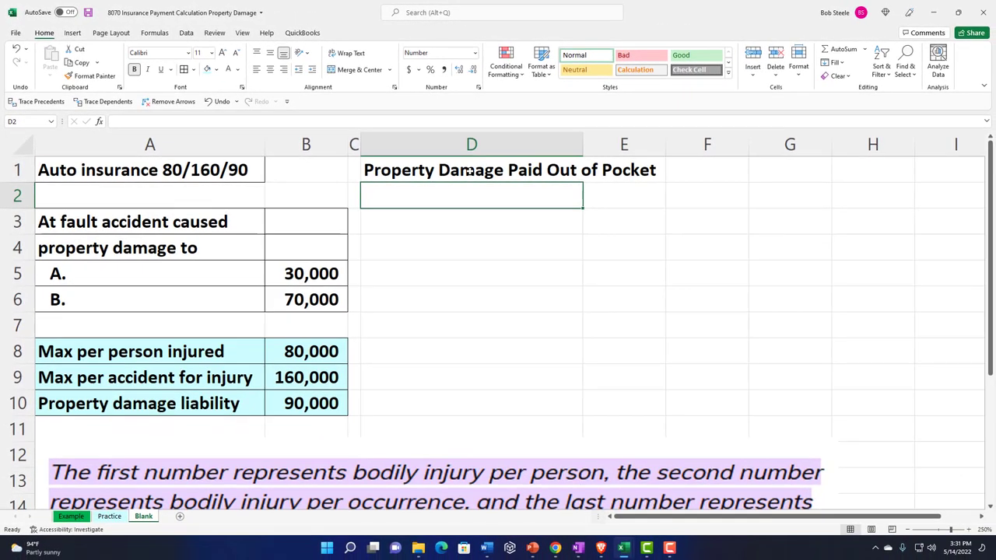
# Step: Format the heading cells D1:E1 with a black fill and white font
pyautogui.moveTo(554, 170); pyautogui.dragTo(614, 170)
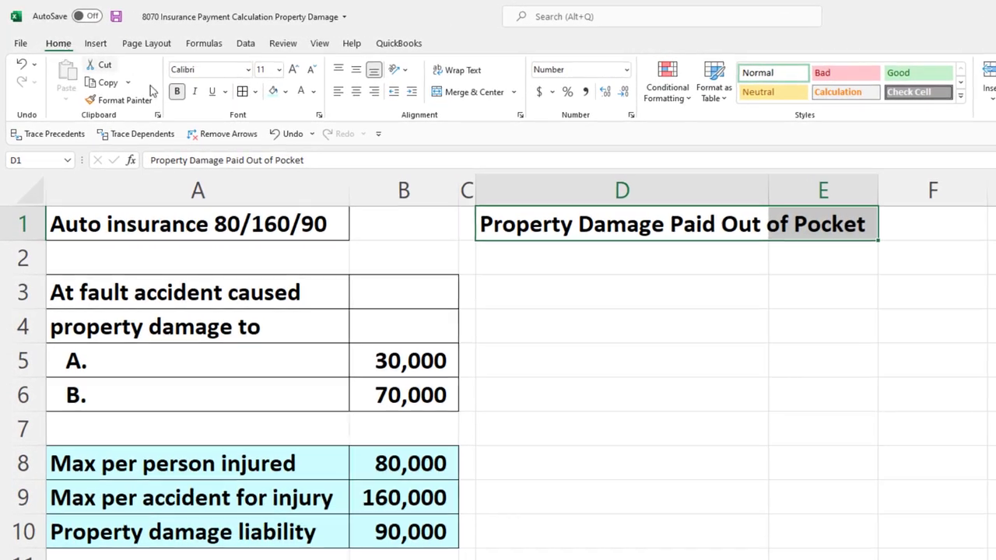
pyautogui.click(286, 92)
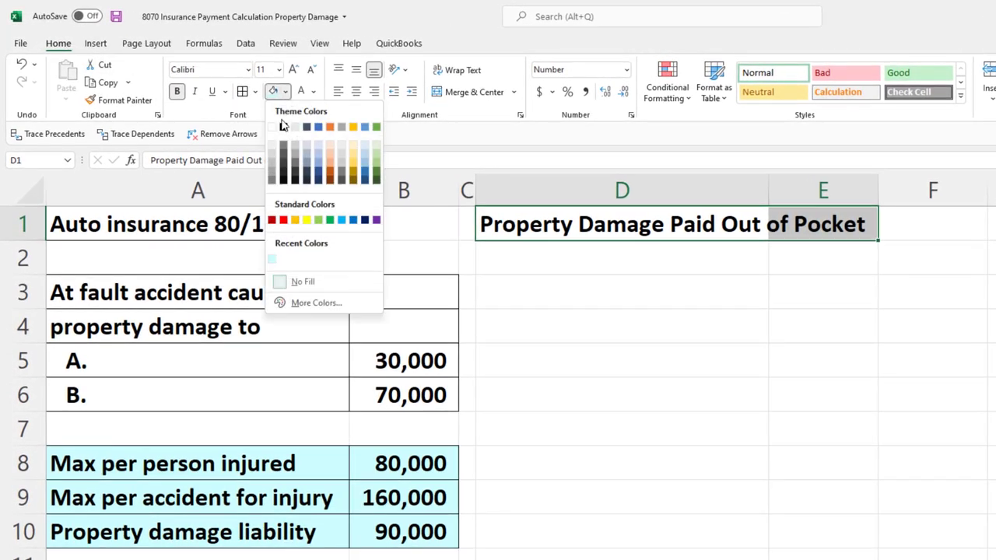
pyautogui.click(284, 128)
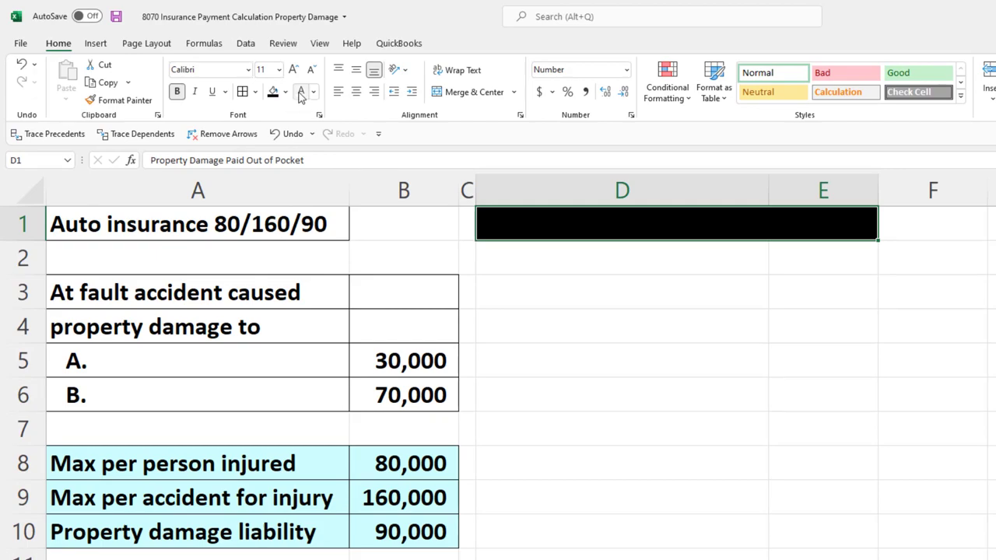
pyautogui.click(301, 92)
# Step: Link D2 to the label in A5 with the formula =A5
pyautogui.click(544, 246)
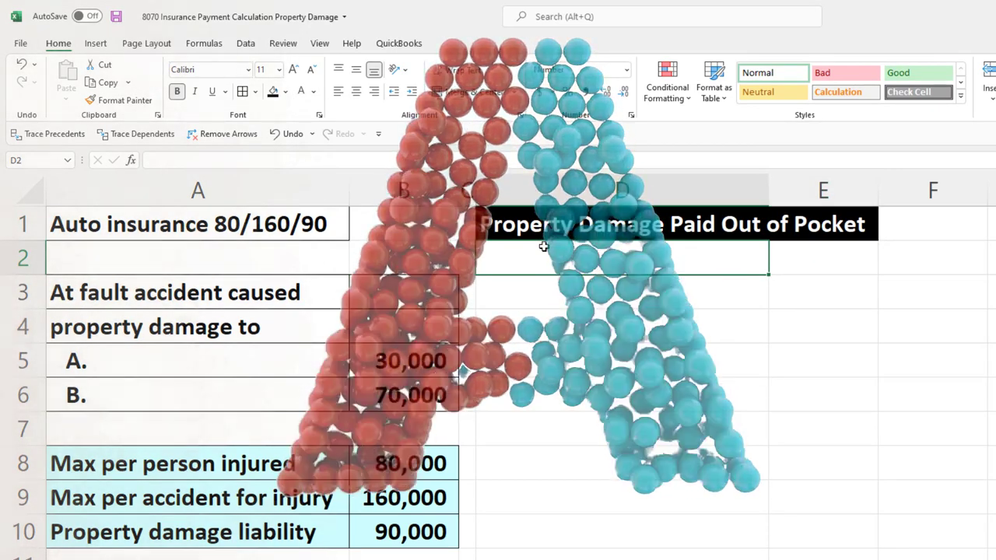
pyautogui.write('=')
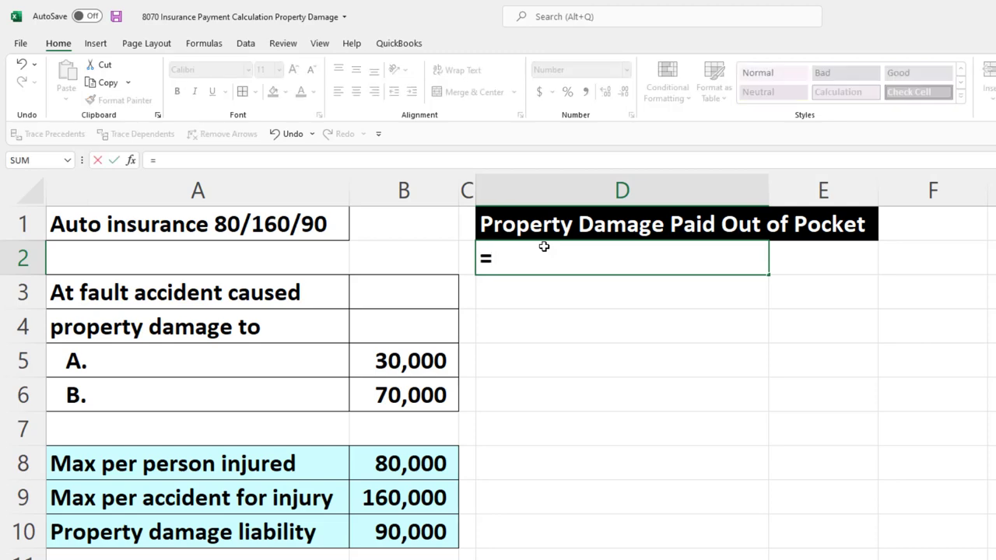
pyautogui.press('Down')
pyautogui.press('Down')
pyautogui.press('Down')
pyautogui.press('Left')
pyautogui.press('Left')
pyautogui.press('Left')
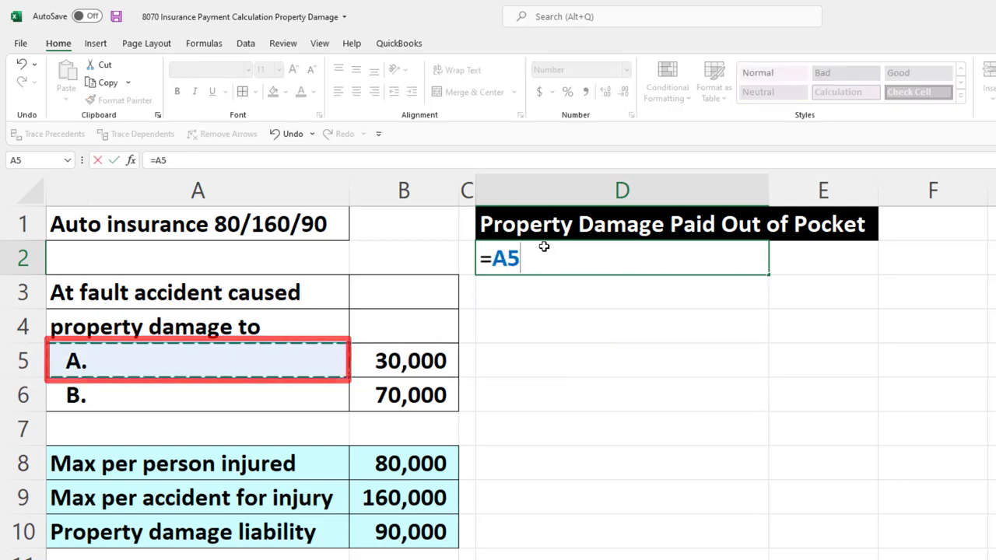
pyautogui.press('Tab')
# Step: Link E2 to the damage amount with =B5 and fill D2:E2 down to row 3
pyautogui.write('=')
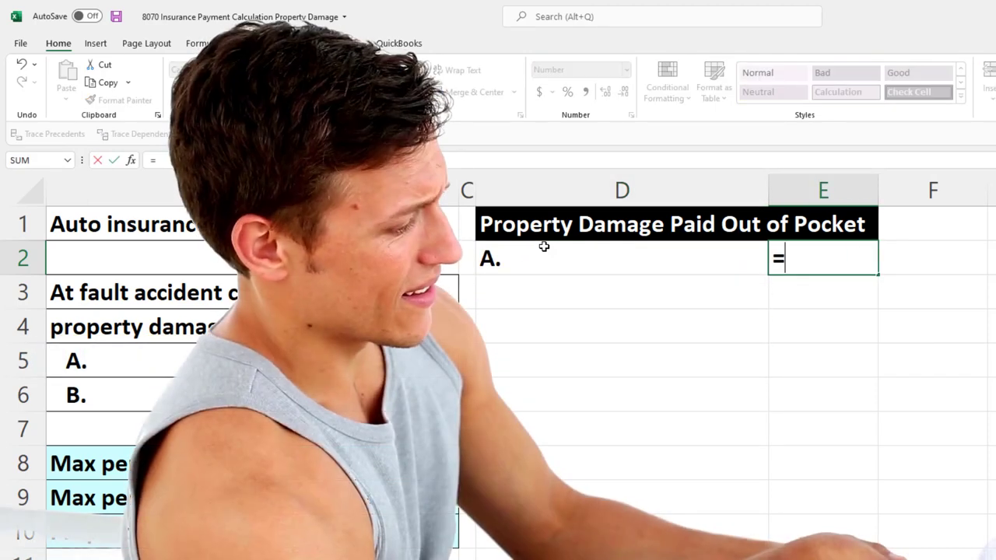
pyautogui.press('Left')
pyautogui.press('Left')
pyautogui.press('Left')
pyautogui.press('Down')
pyautogui.press('Down')
pyautogui.press('Down')
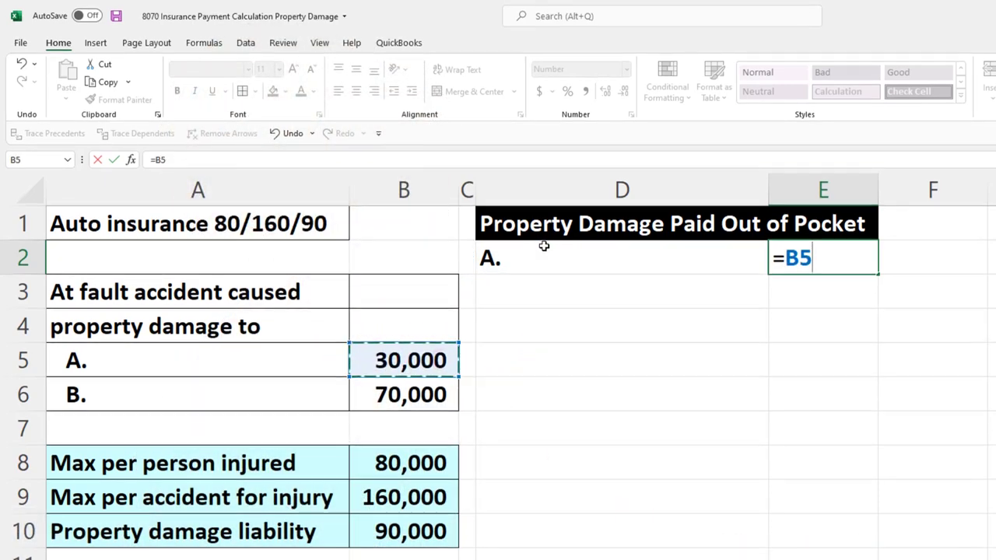
pyautogui.press('Return')
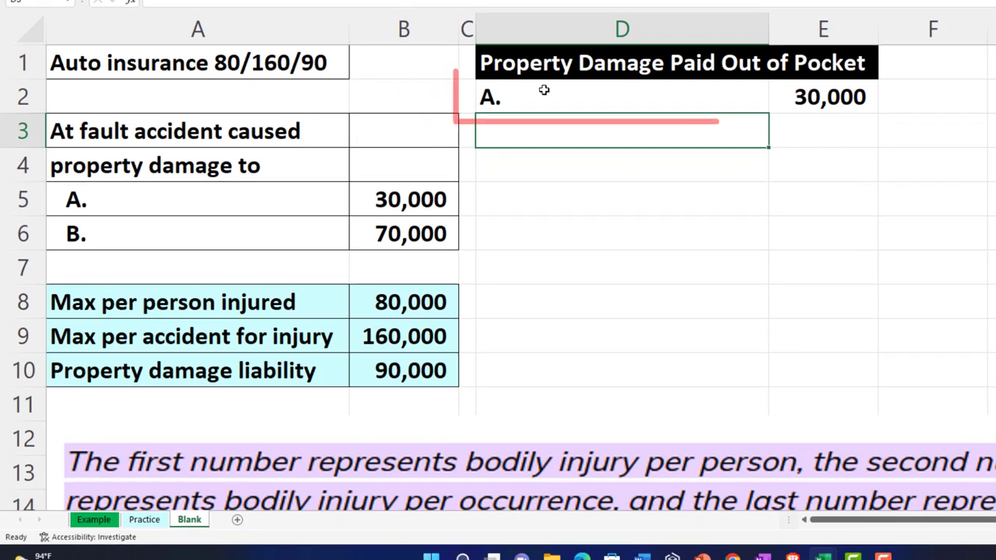
pyautogui.moveTo(544, 90); pyautogui.dragTo(774, 91)
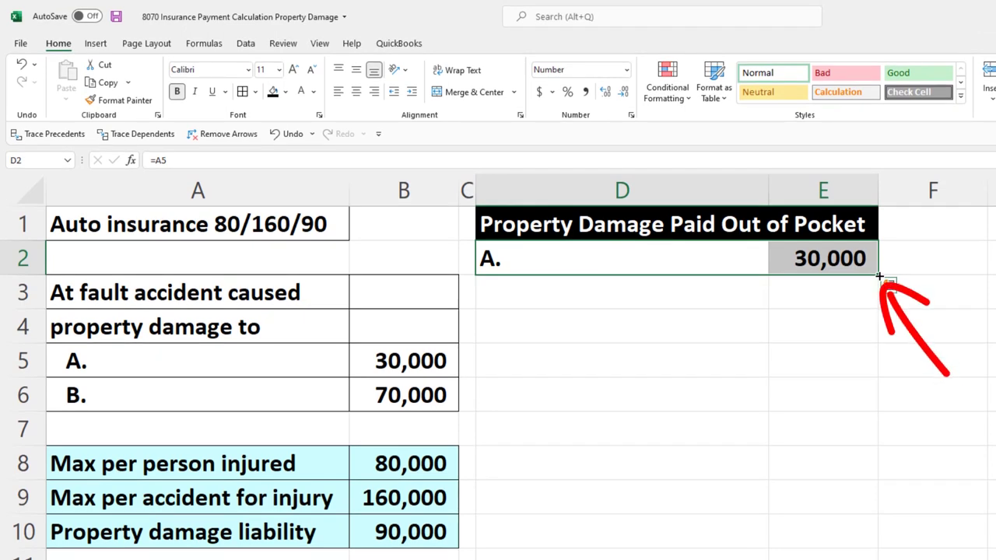
pyautogui.moveTo(879, 276); pyautogui.dragTo(879, 299)
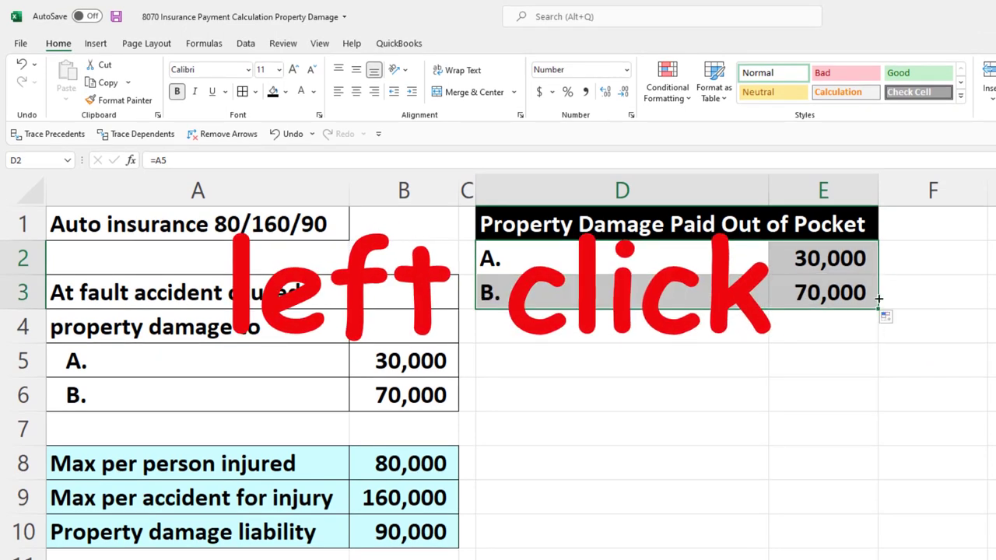
# Step: Label D4 "Total", sum E2:E3 in E4, and underline the amount in E3
pyautogui.click(587, 313)
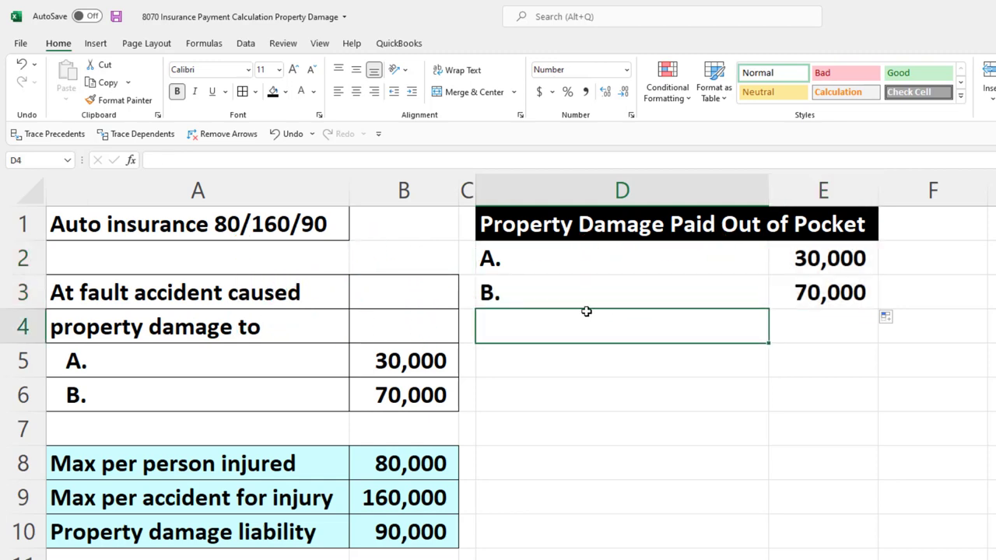
pyautogui.write('Total')
pyautogui.press('Tab')
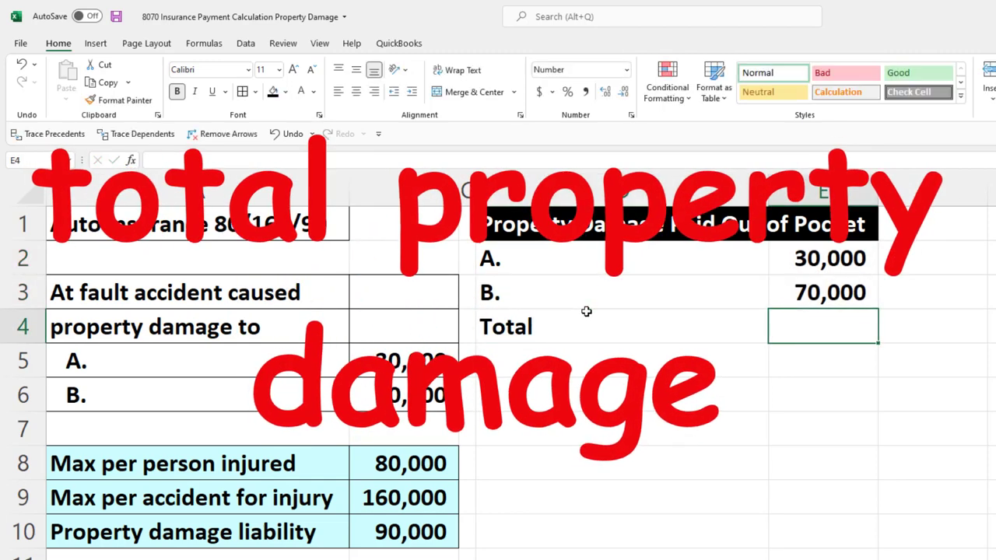
pyautogui.write('=sum')
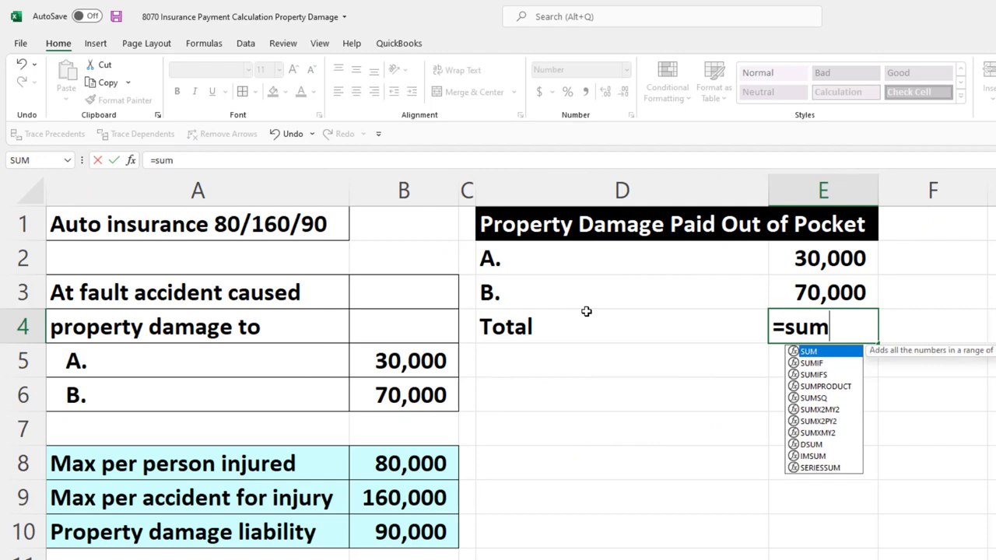
pyautogui.write('(')
pyautogui.press('Up')
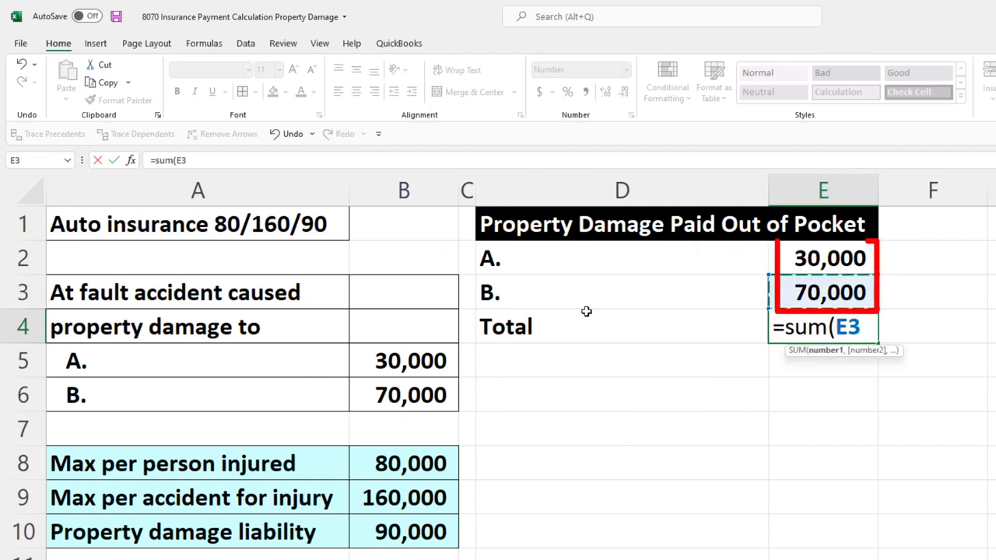
pyautogui.hotkey('shift', 'Up')
pyautogui.press('Return')
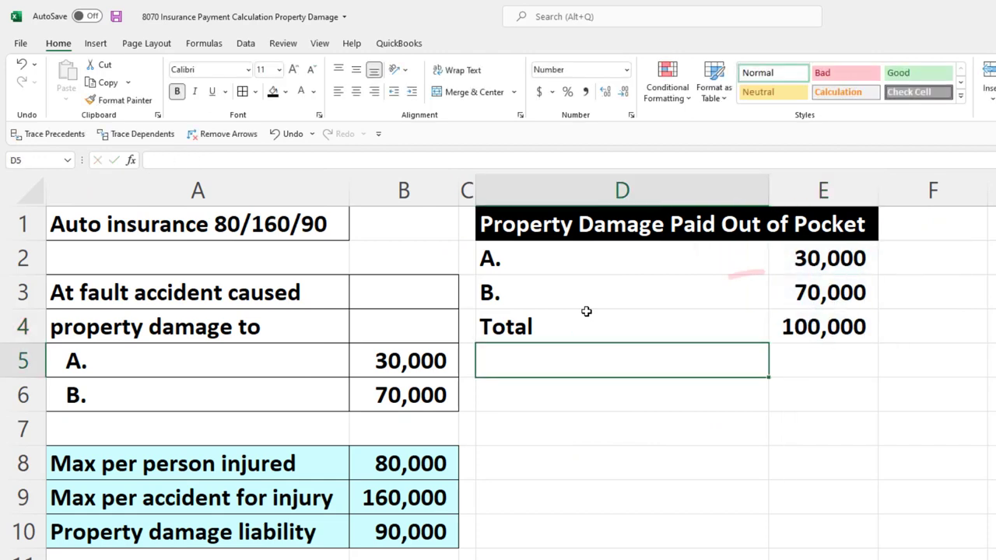
pyautogui.click(779, 287)
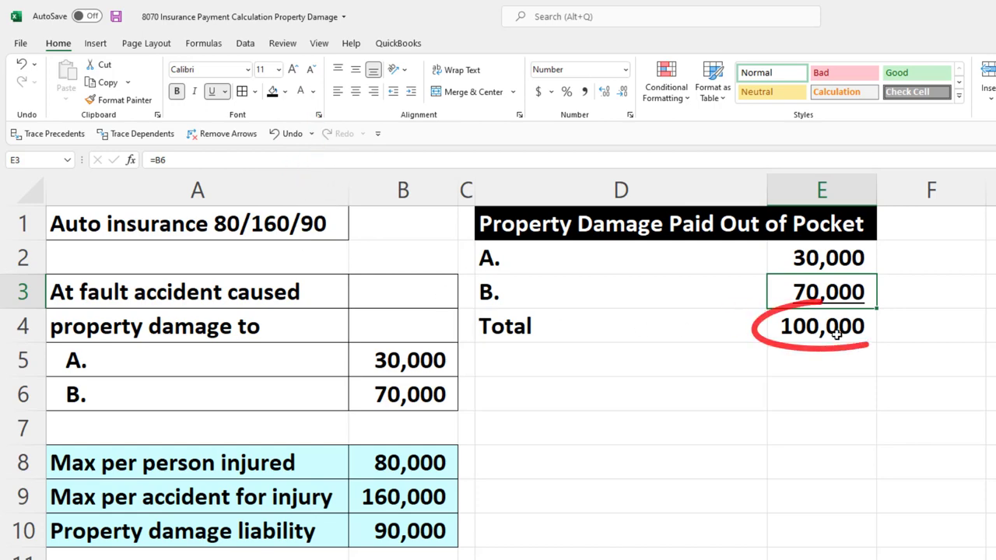
# Step: Enter the label "Property damage limit" in D5
pyautogui.click(618, 364)
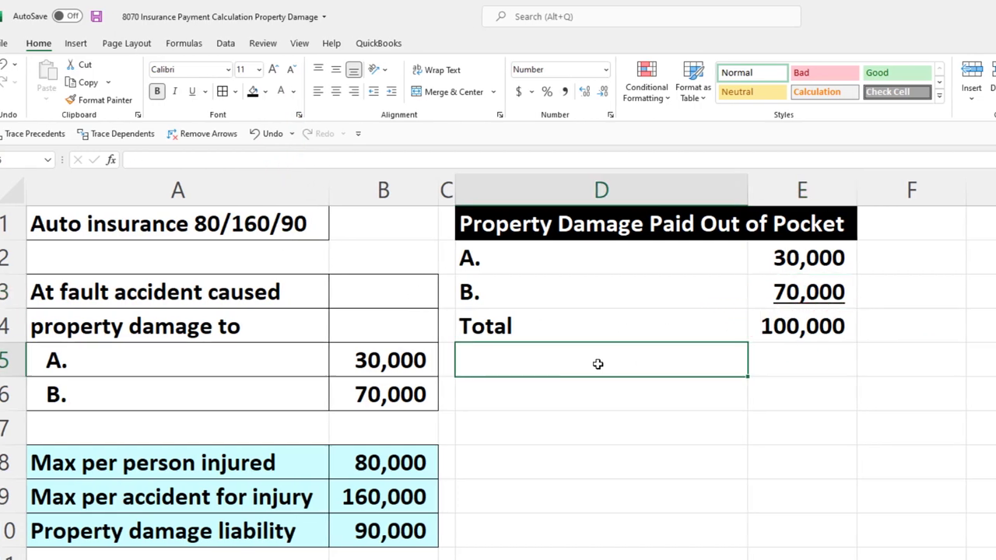
pyautogui.write('Property damage limit')
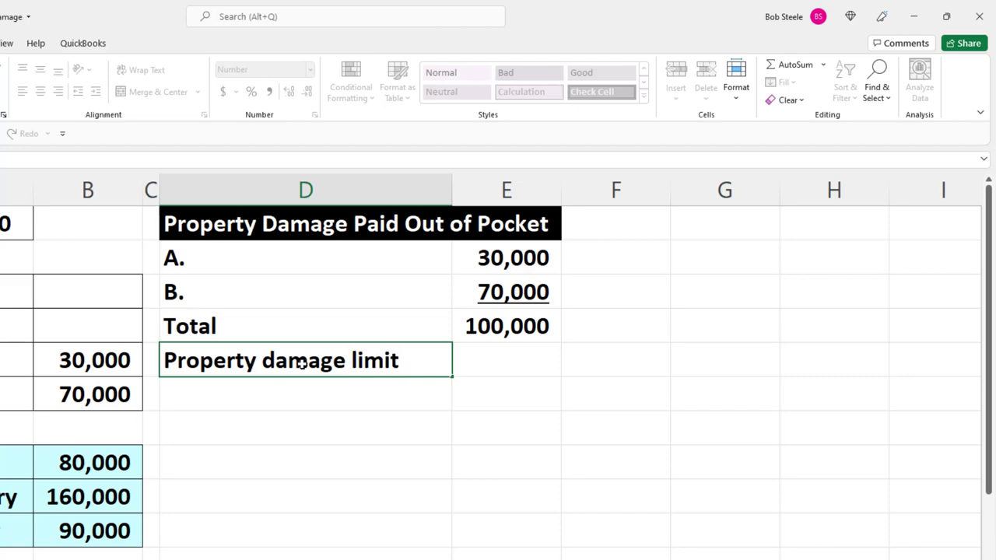
pyautogui.press('Tab')
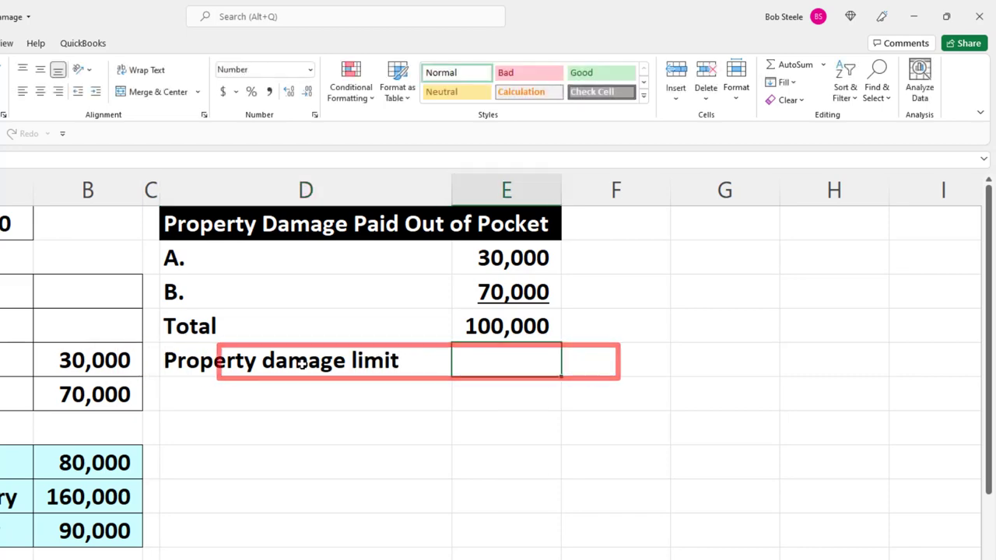
pyautogui.press('Return')
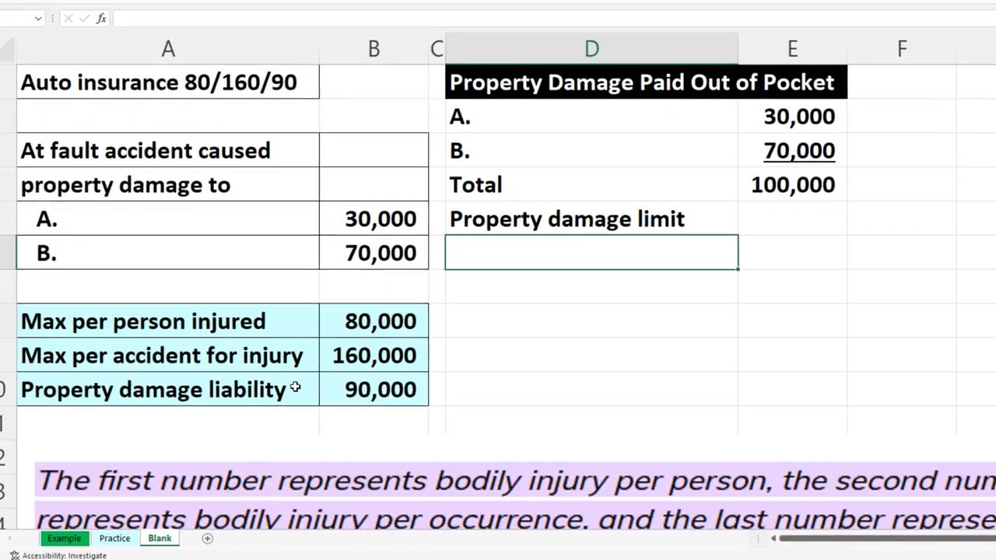
# Step: Change the label in A10 to "Max Property damage"
pyautogui.click(162, 456)
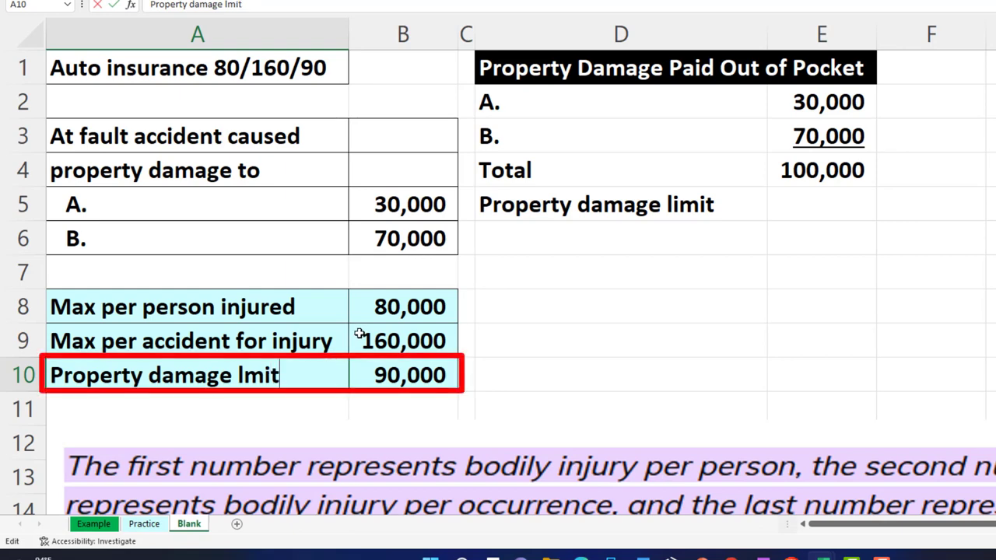
pyautogui.write('Property damage Max')
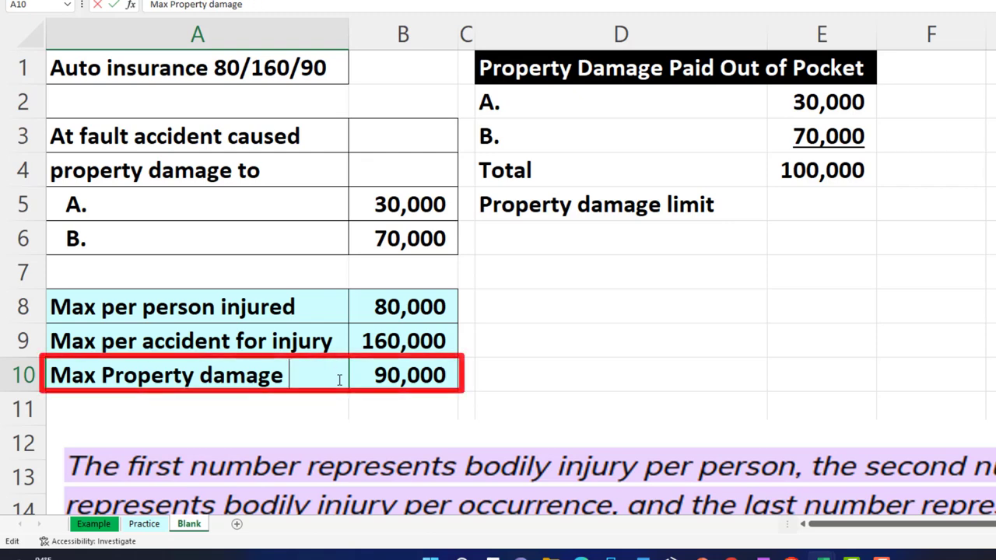
pyautogui.press('Right')
# Step: Replace the label in D5 with the formula =A10, linking it to the coverage limit label
pyautogui.press('Right')
pyautogui.press('Right')
pyautogui.press('Up')
pyautogui.press('Up')
pyautogui.press('Up')
pyautogui.press('Up')
pyautogui.press('Up')
pyautogui.press('Up')
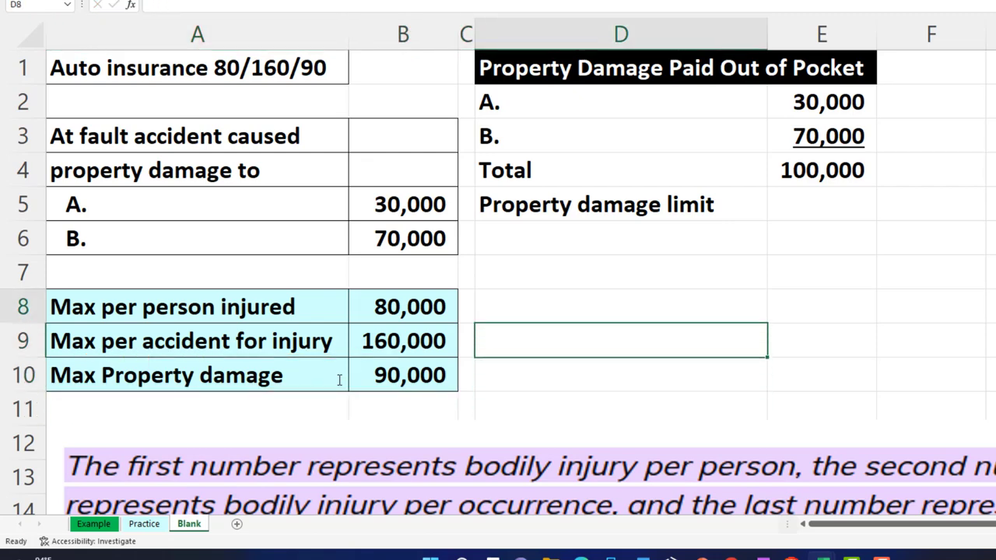
pyautogui.write('=')
pyautogui.press('Down')
pyautogui.press('Down')
pyautogui.press('Down')
pyautogui.press('Down')
pyautogui.press('Down')
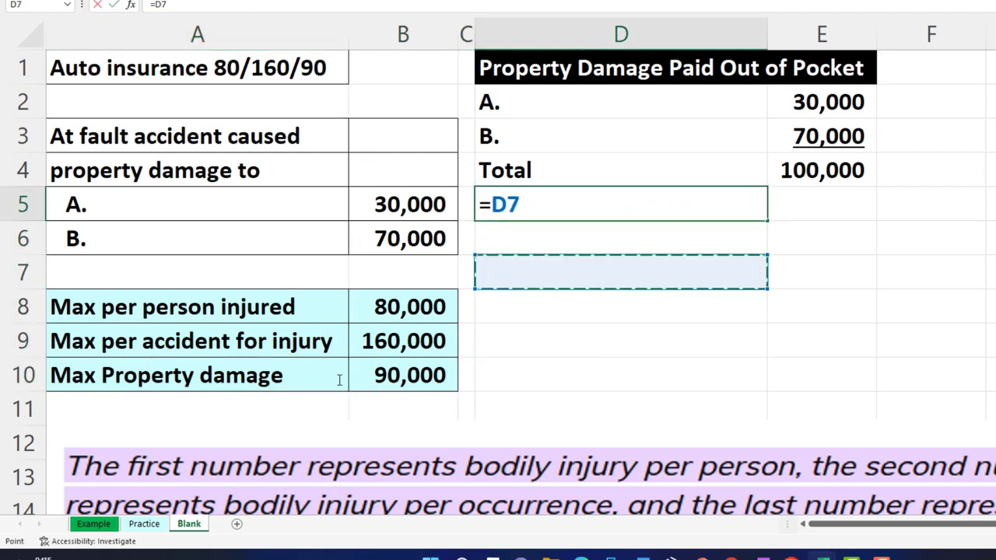
pyautogui.press('Down')
pyautogui.press('Left')
pyautogui.press('Left')
pyautogui.press('Left')
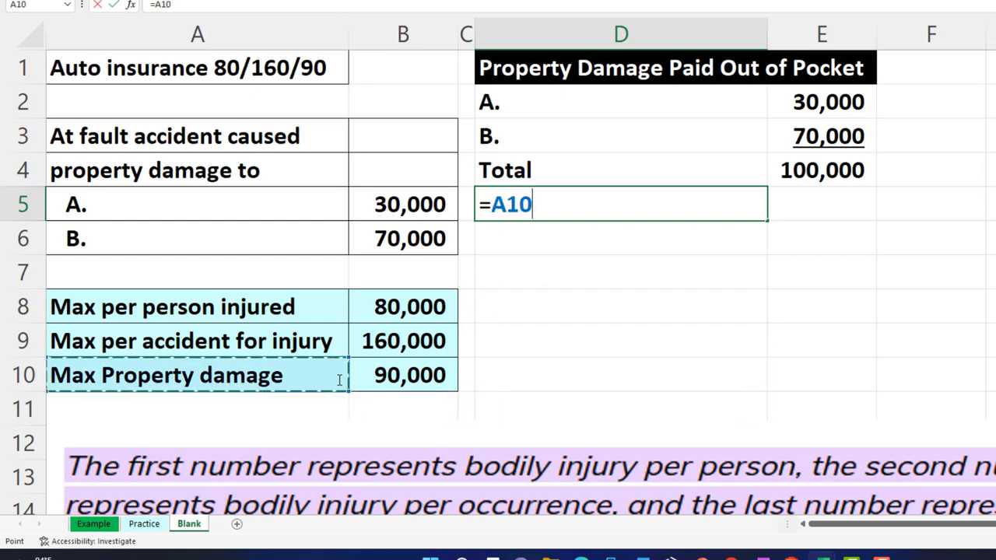
pyautogui.press('Tab')
# Step: Link E5 to the property damage limit with =B10 and underline its value
pyautogui.write('=')
pyautogui.press('Left')
pyautogui.press('Left')
pyautogui.press('Left')
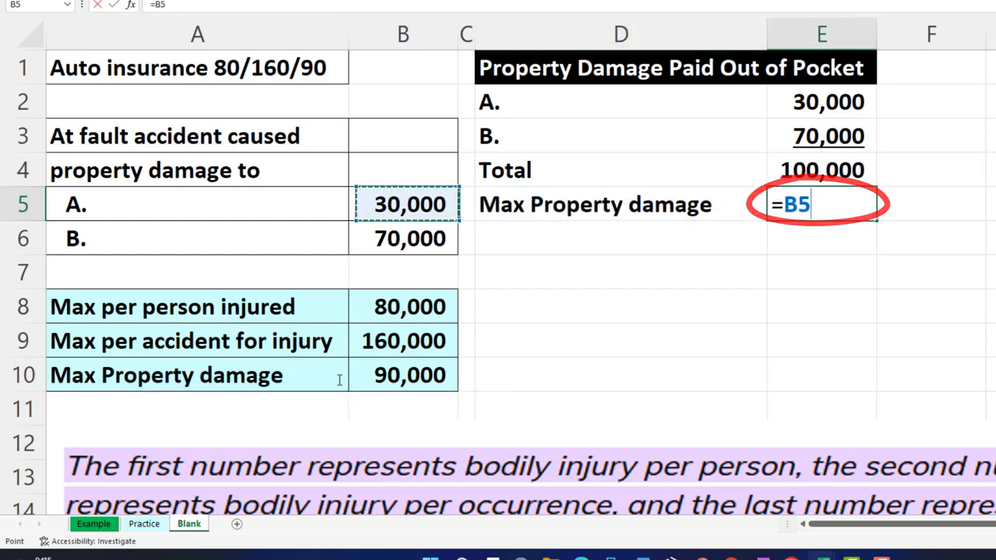
pyautogui.press('Down')
pyautogui.press('Down')
pyautogui.press('Down')
pyautogui.press('Down')
pyautogui.press('Down')
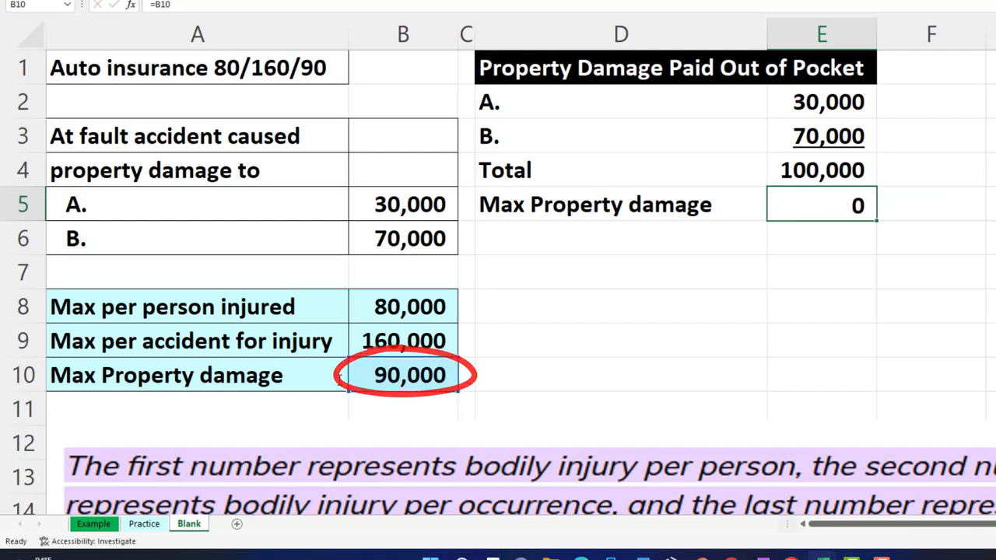
pyautogui.hotkey('ctrl', 'Return')
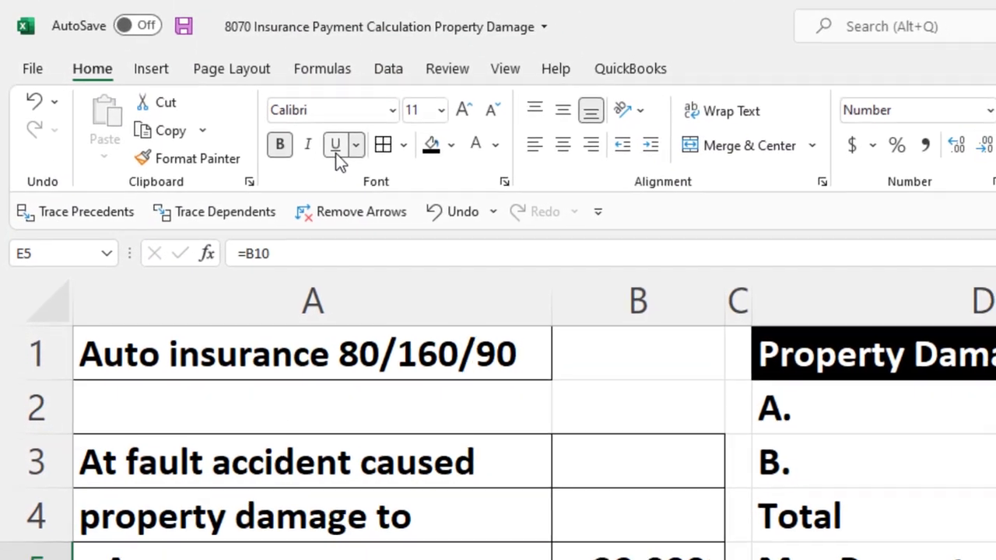
pyautogui.click(336, 145)
# Step: Enter the label "Insurance payment" in D6
pyautogui.press('Down')
pyautogui.press('Left')
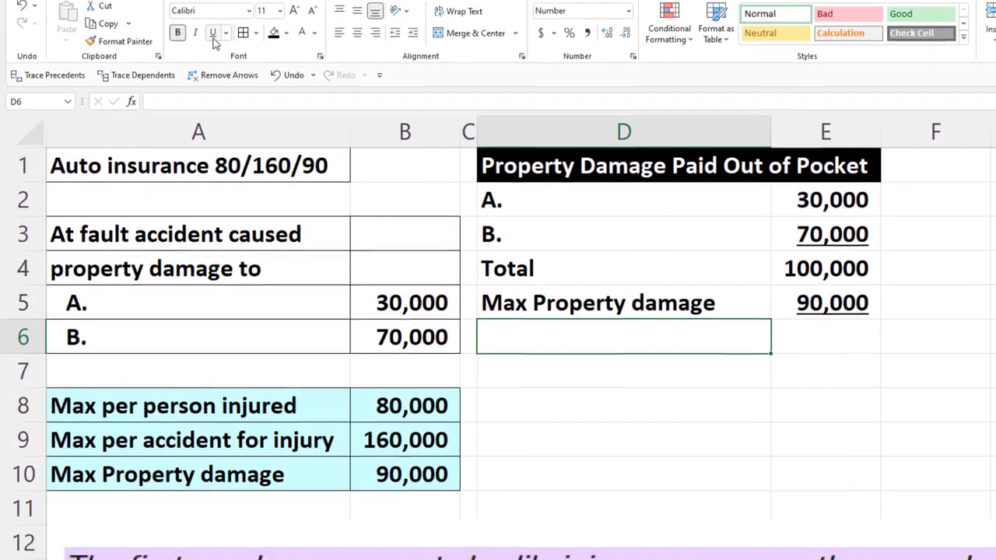
pyautogui.write('Insu')
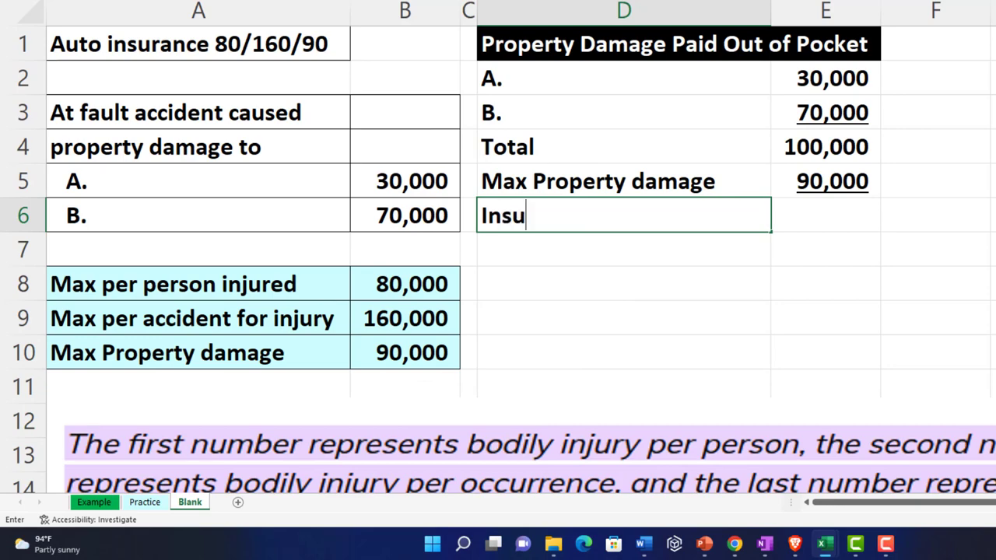
pyautogui.write('rance payments')
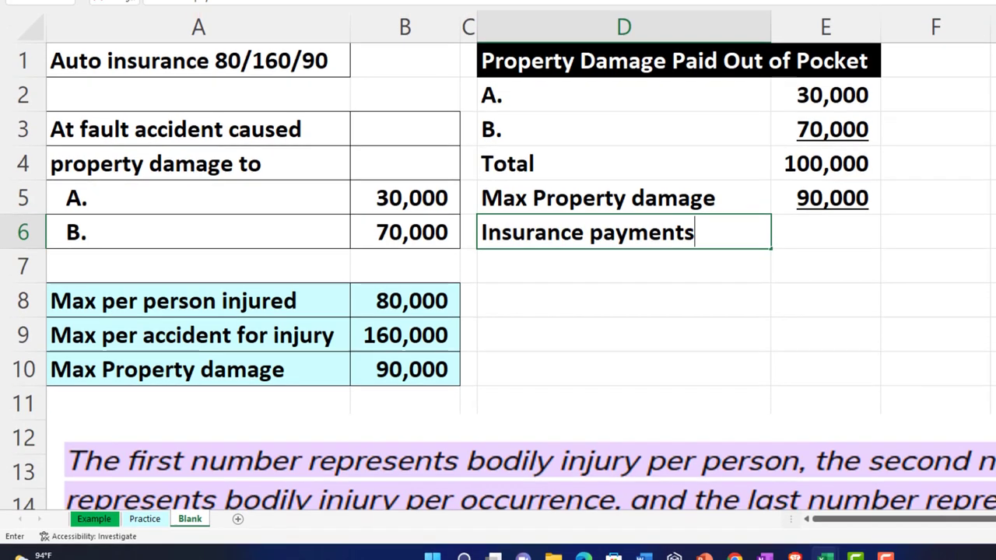
pyautogui.press('Tab')
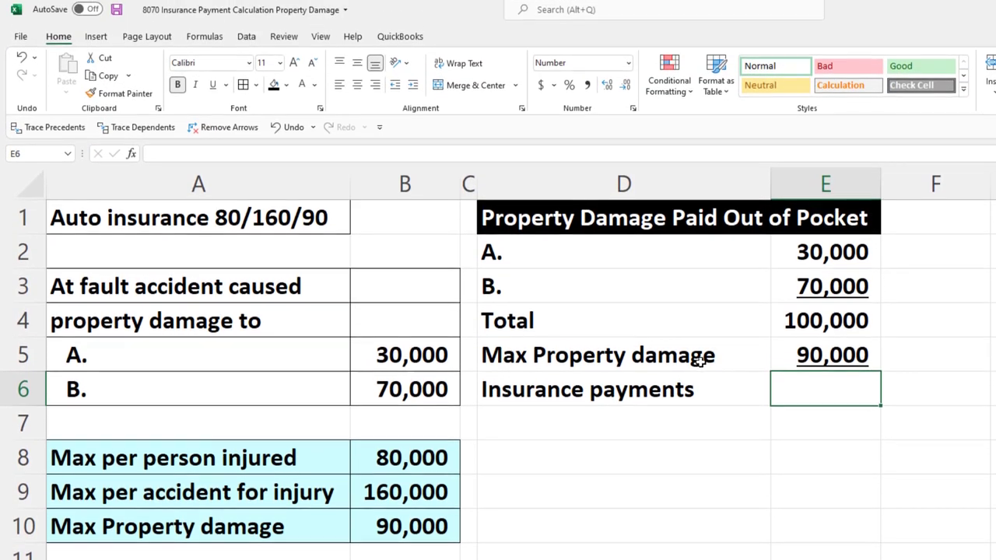
pyautogui.doubleClick(709, 320)
pyautogui.press('BackSpace')
pyautogui.press('Tab')
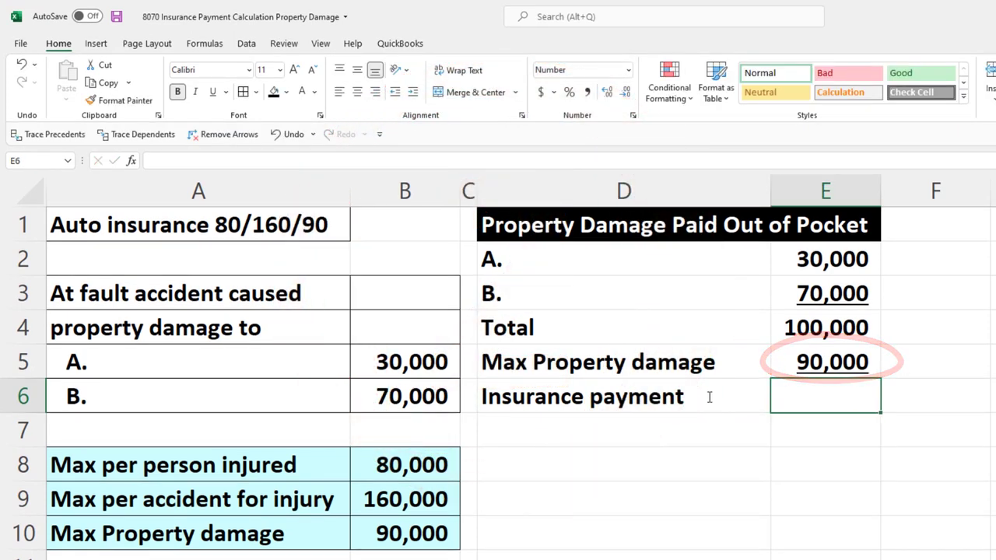
# Step: Calculate the insurance payment in E6 with the MIN function over E4:E5
pyautogui.write('=mi')
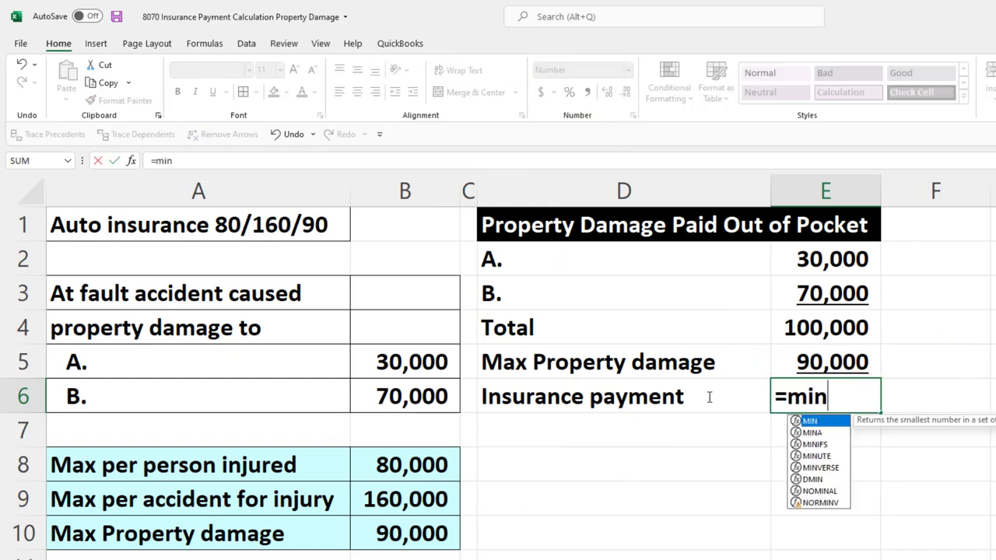
pyautogui.write('n(')
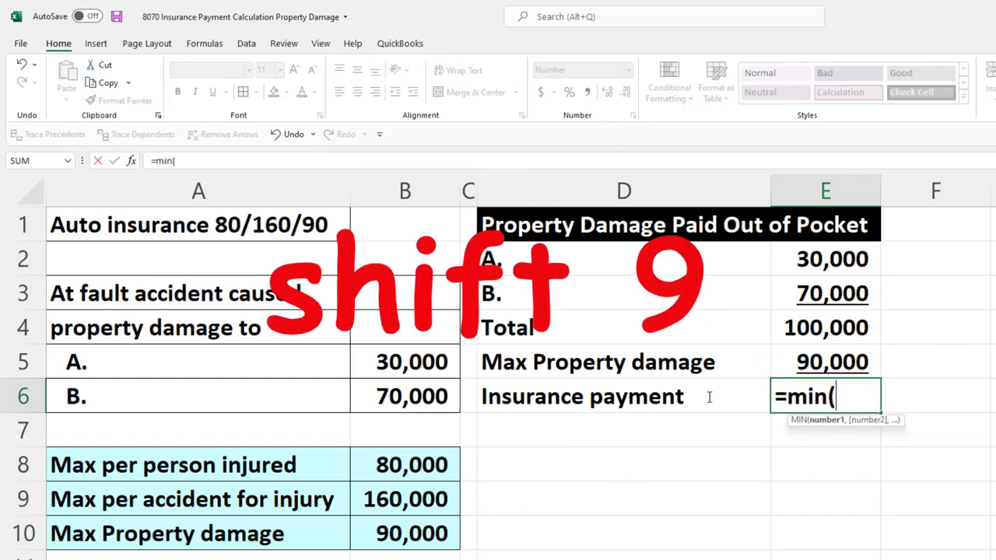
pyautogui.press('Up')
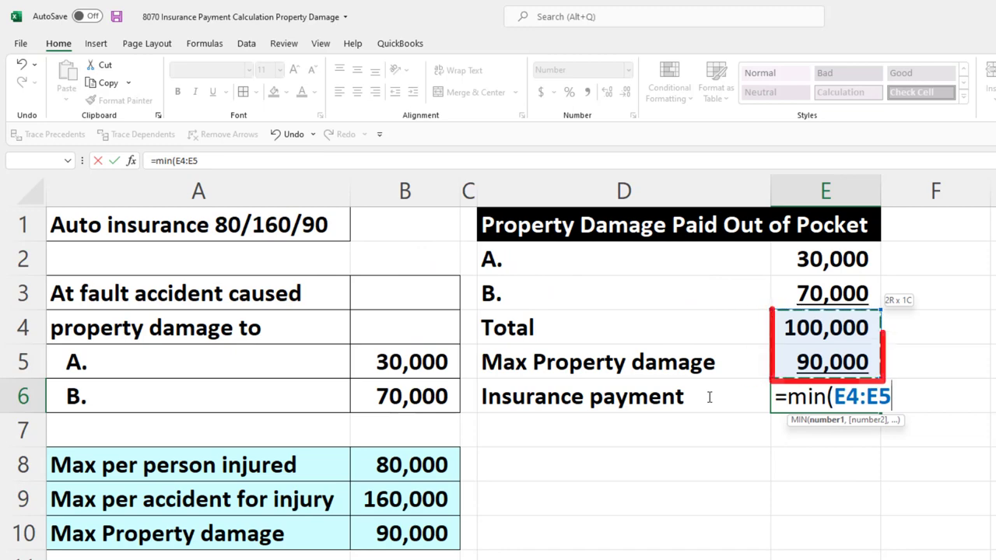
pyautogui.press('Return')
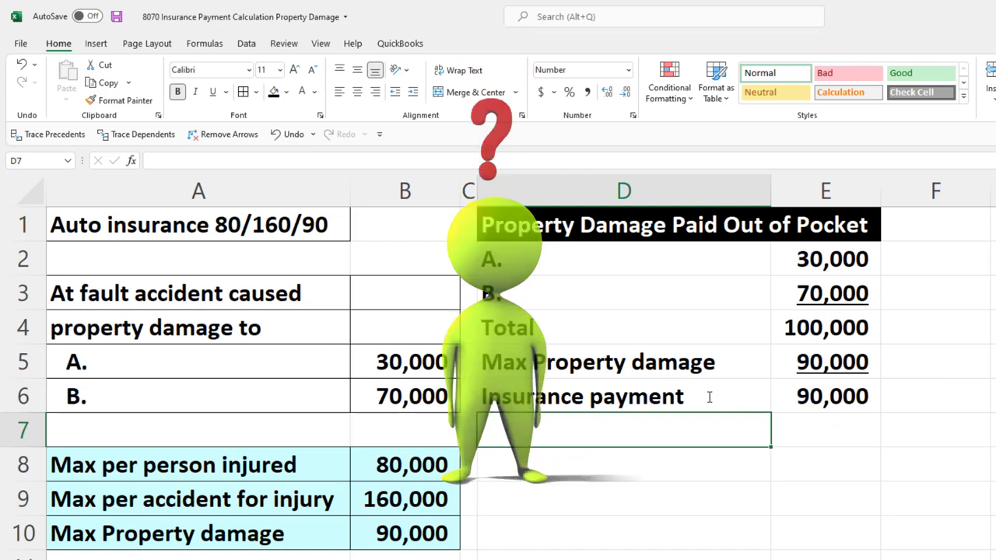
# Step: Enter the label "Amount paid from pocket" in D7
pyautogui.write('A.')
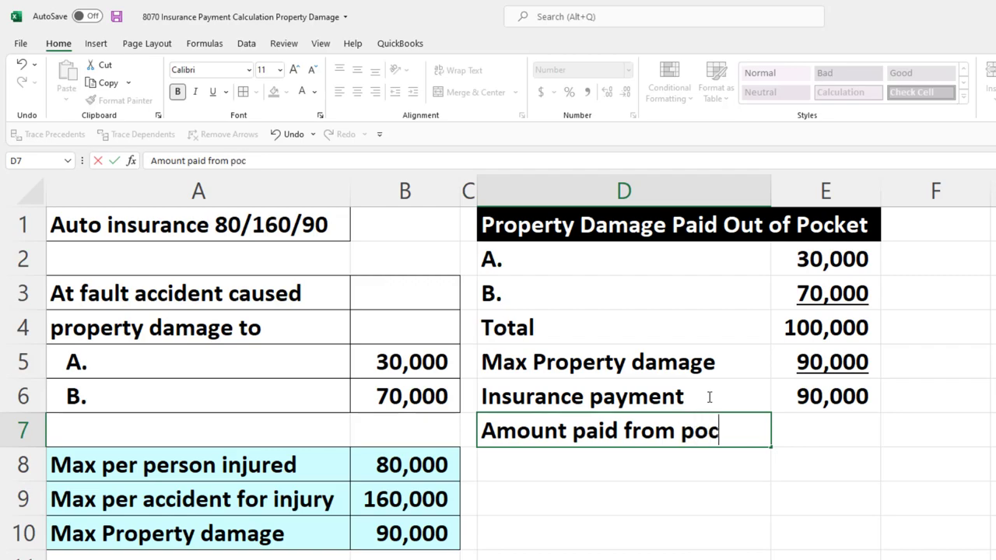
pyautogui.write('ount paid from pocket')
pyautogui.press('Tab')
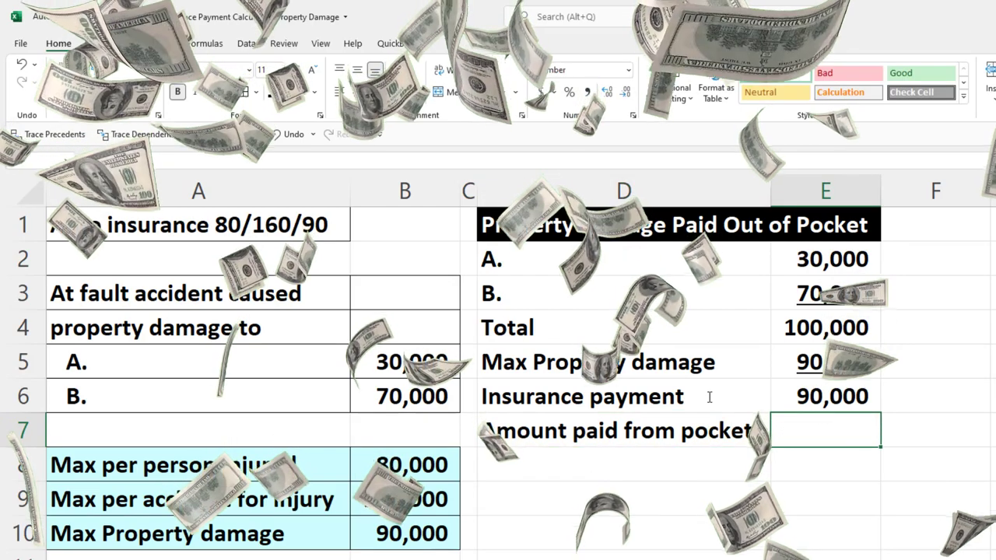
# Step: Calculate the amount paid from pocket in E7 with the formula =E4-E6
pyautogui.write('=')
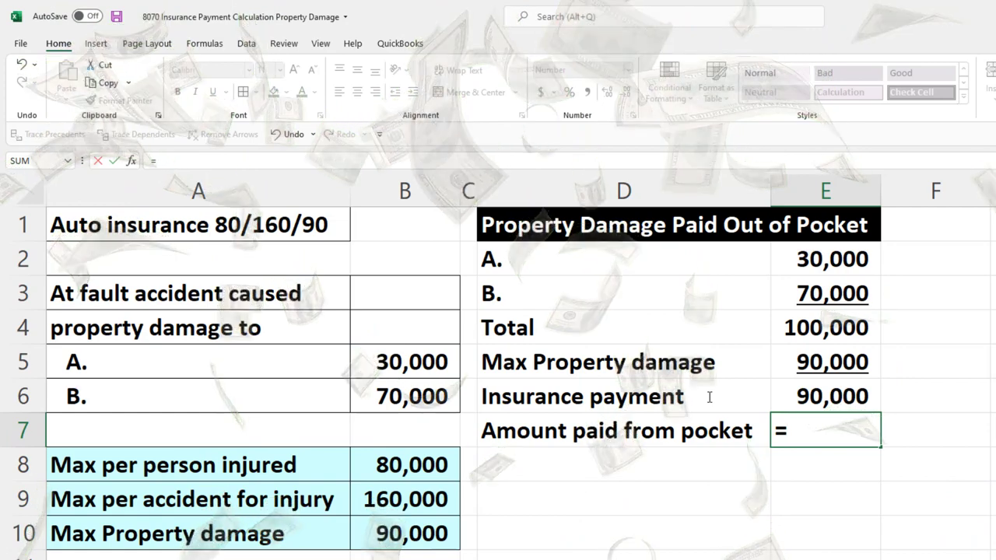
pyautogui.press('Up')
pyautogui.press('Up')
pyautogui.press('Up')
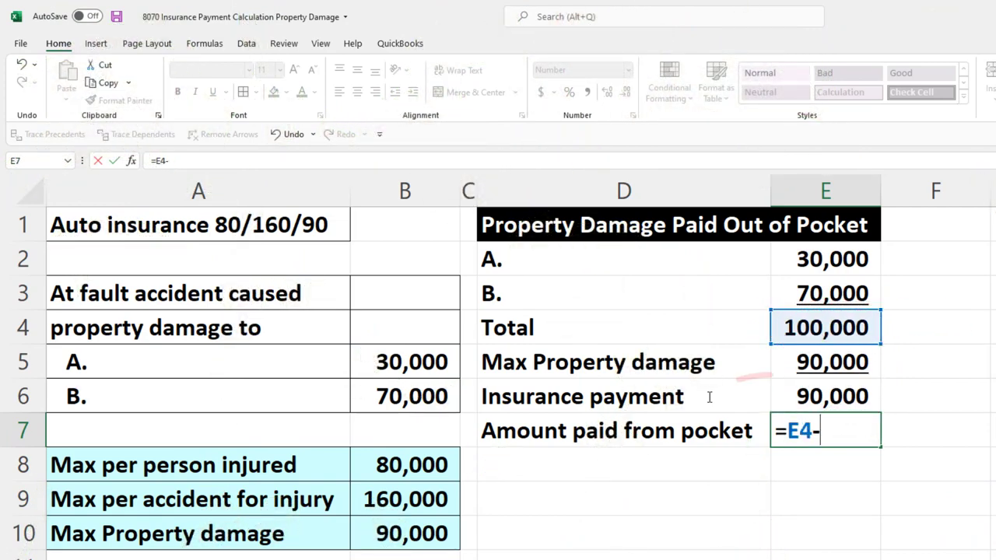
pyautogui.write('-')
pyautogui.press('Up')
pyautogui.press('Return')
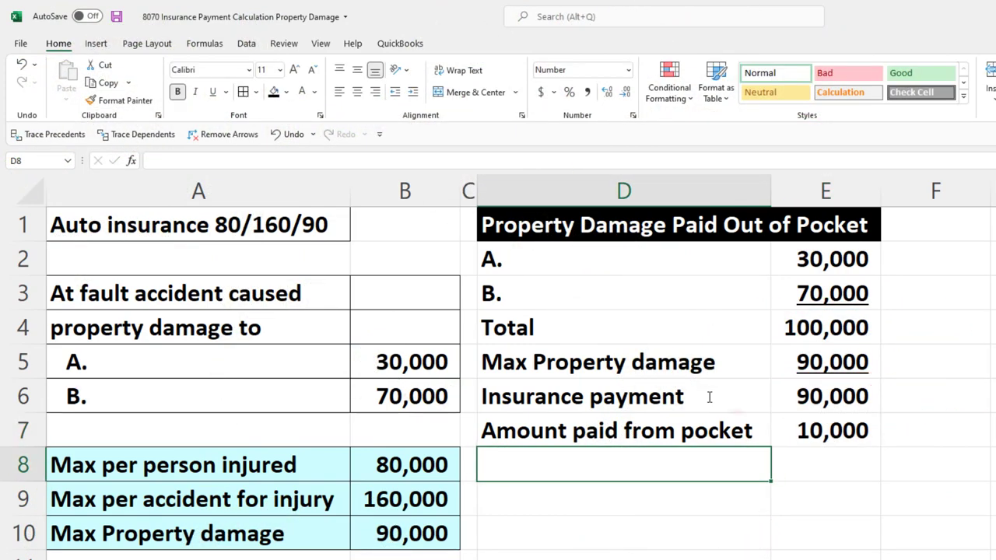
# Step: Underline the insurance payment in E6 and double-underline the out-of-pocket amount in E7
pyautogui.click(843, 394)
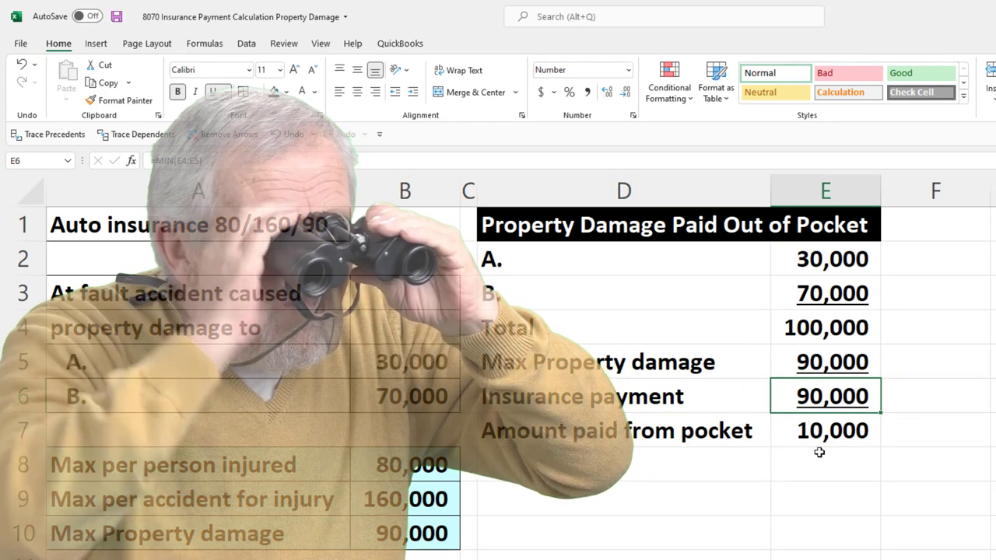
pyautogui.click(821, 433)
pyautogui.click(225, 92)
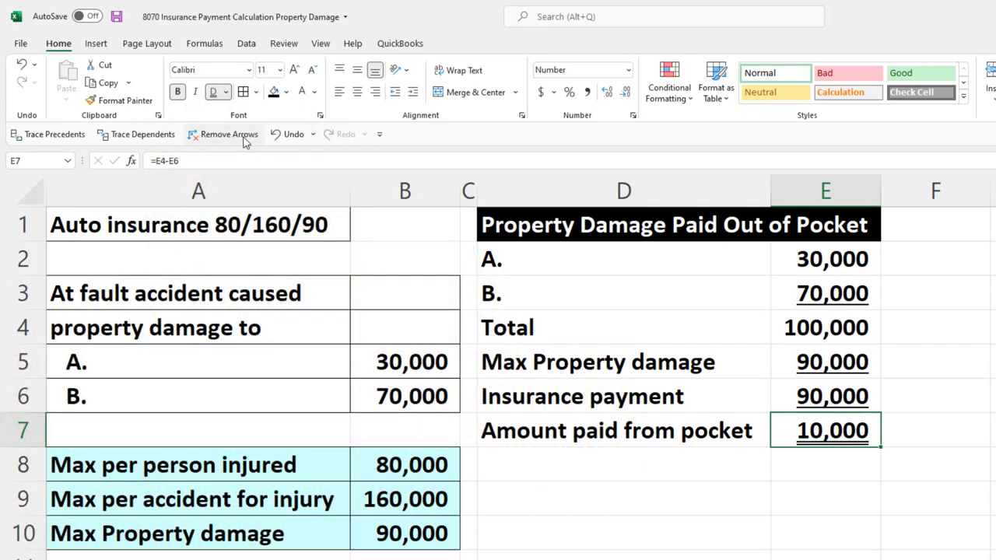
# Step: Apply all borders and the recently used light blue fill to the calculation table D2:E7
pyautogui.moveTo(527, 259); pyautogui.dragTo(798, 423)
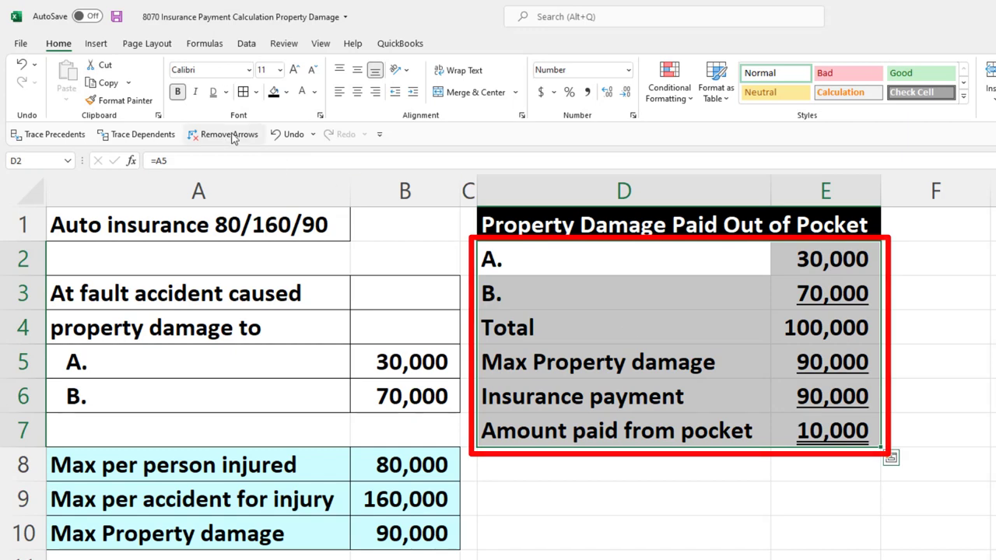
pyautogui.click(244, 92)
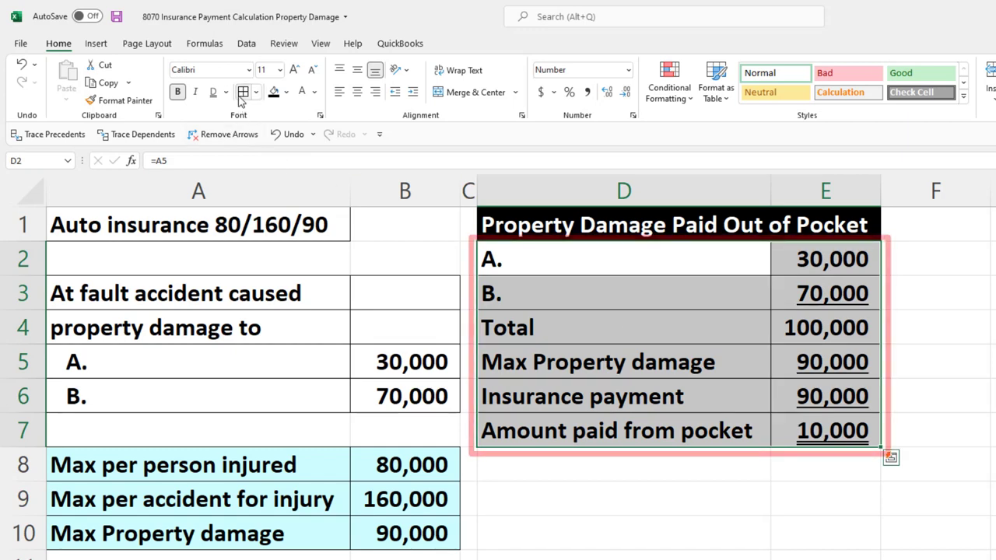
pyautogui.click(286, 92)
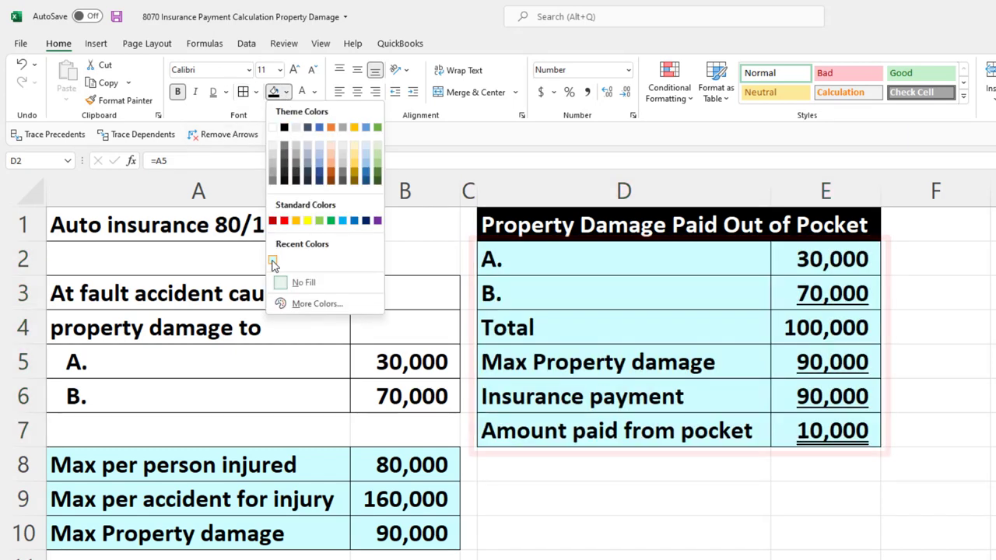
pyautogui.click(272, 261)
pyautogui.click(651, 476)
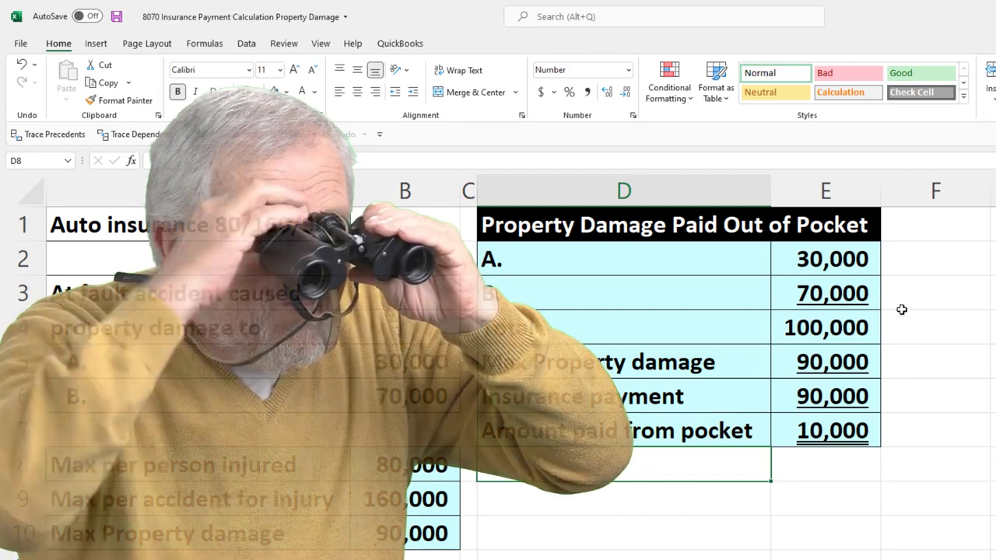
# Step: Calculate A's share of the total damage in F2 with =E2/E4 and format it as a percentage
pyautogui.click(903, 259)
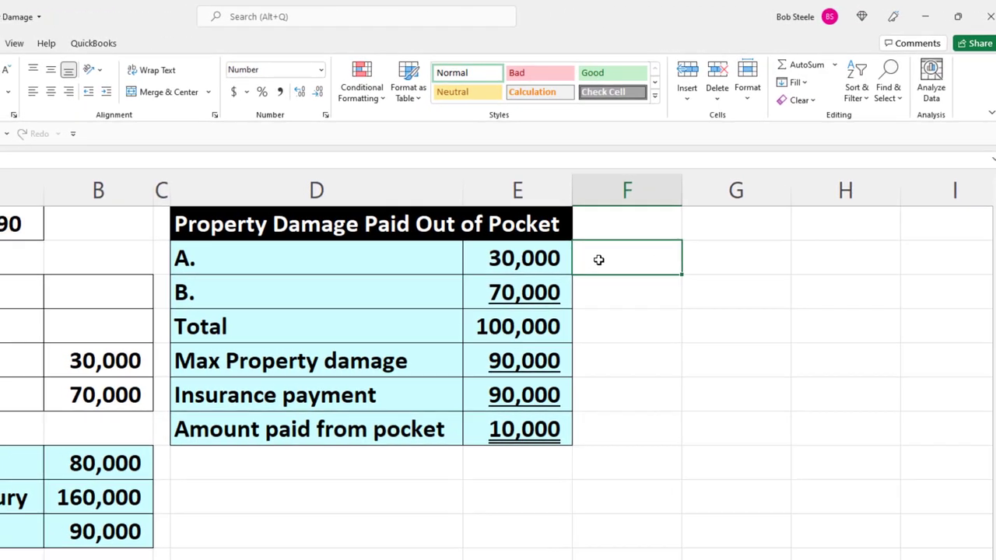
pyautogui.write('=')
pyautogui.press('Left')
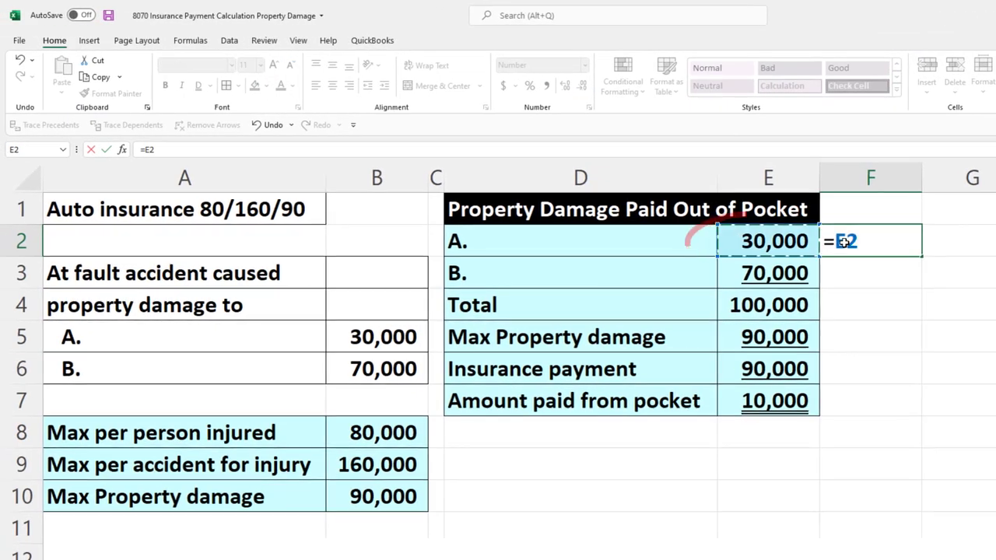
pyautogui.press('Left')
pyautogui.press('Down')
pyautogui.press('Down')
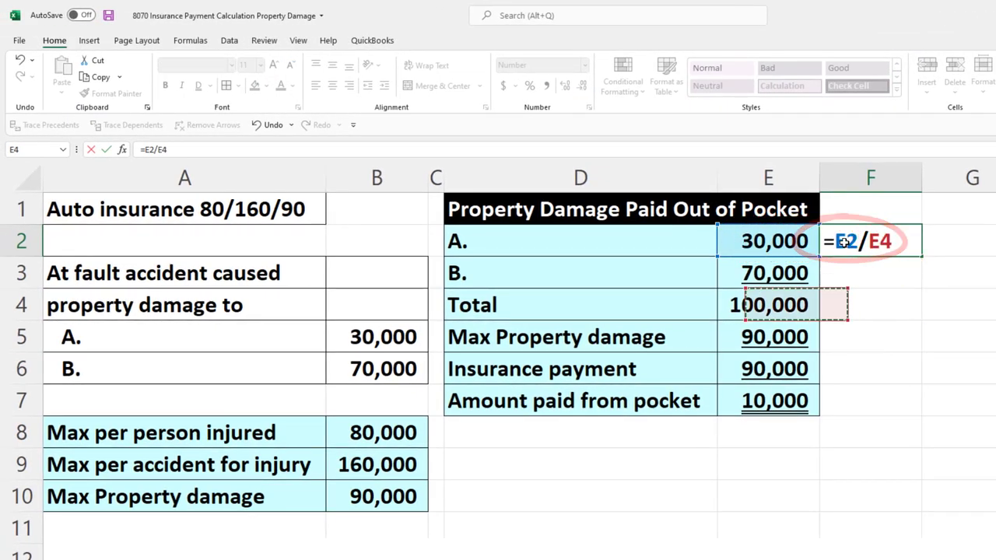
pyautogui.press('Return')
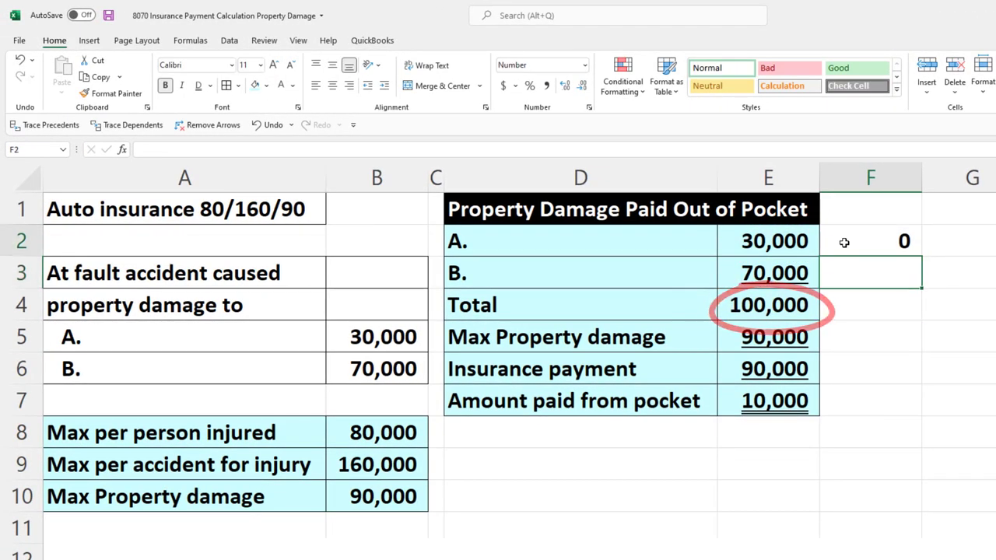
pyautogui.click(530, 88)
# Step: Calculate B's share of the total damage in F3 with =E3/E4, formatted as an underlined percentage
pyautogui.click(876, 274)
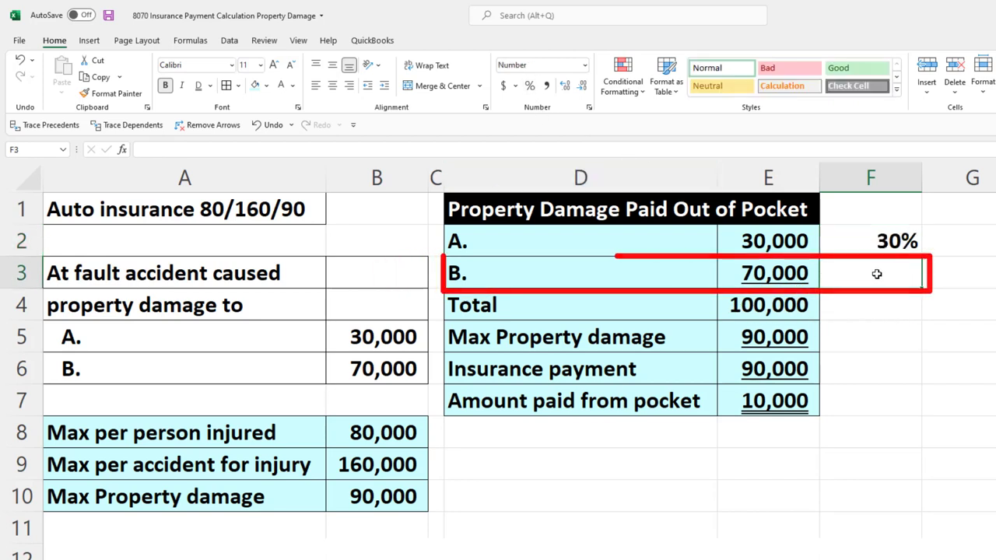
pyautogui.write('=')
pyautogui.press('Left')
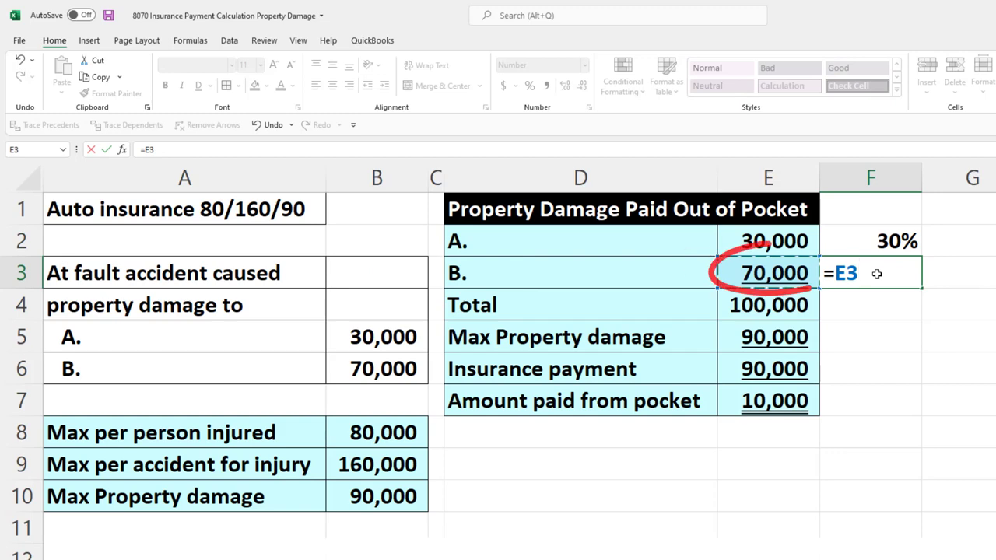
pyautogui.write('/')
pyautogui.press('Down')
pyautogui.press('Left')
pyautogui.hotkey('ctrl', 'Return')
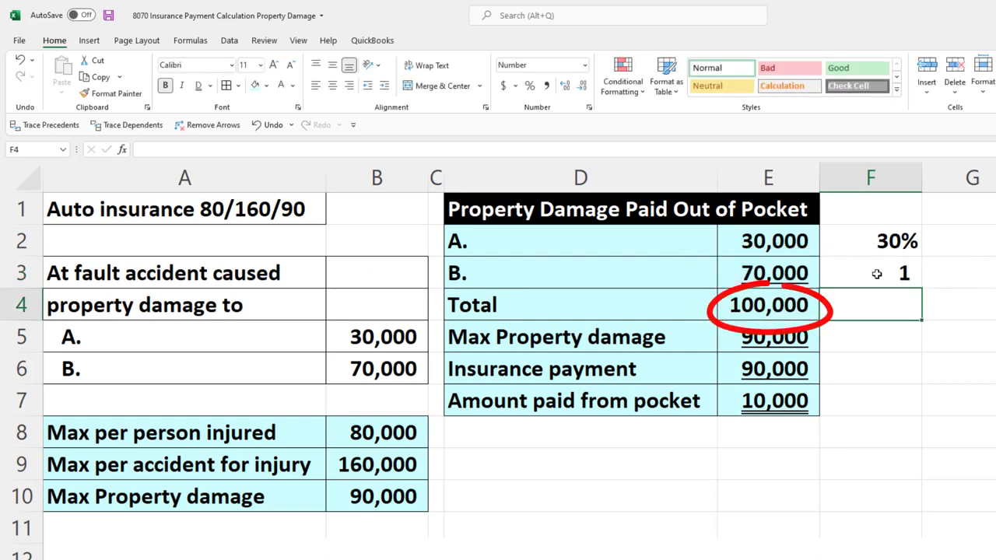
pyautogui.click(530, 86)
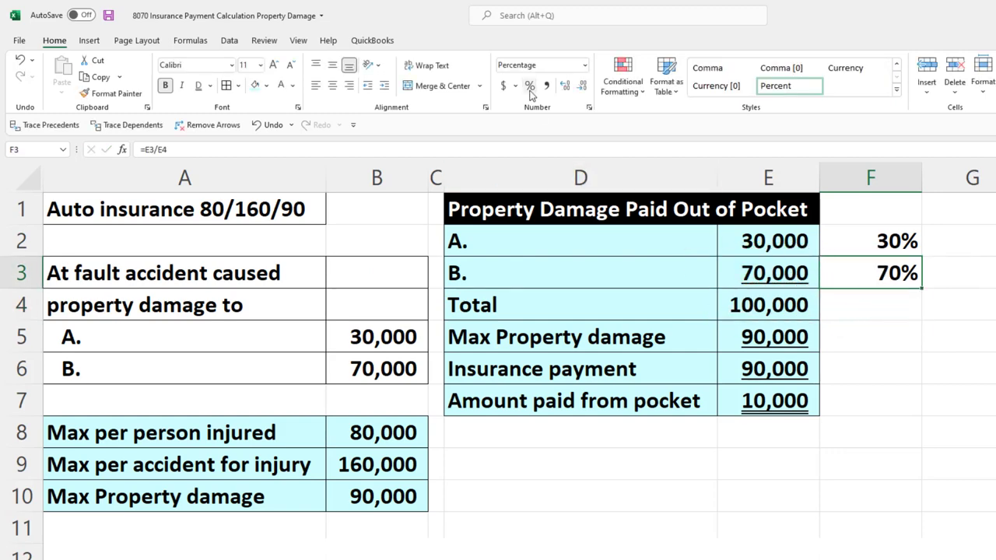
pyautogui.click(212, 105)
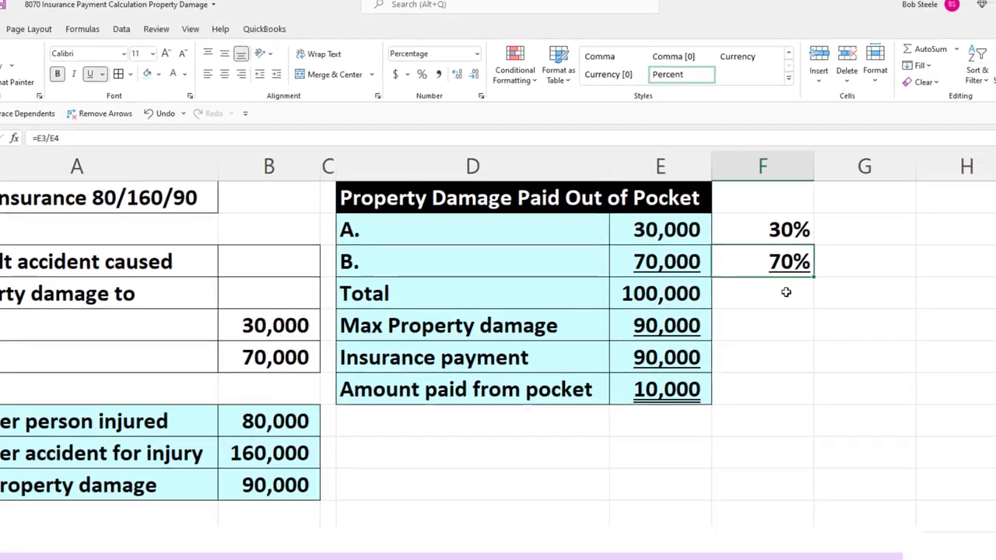
# Step: Total the two shares in F4 with the SUM function over F2:F3 and format the result as a percentage
pyautogui.click(894, 304)
pyautogui.write('=sum(')
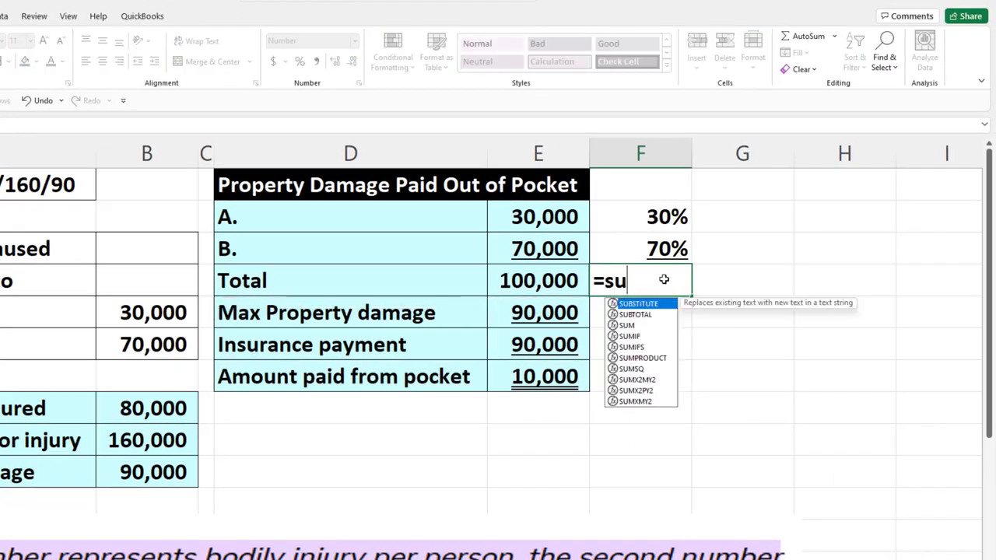
pyautogui.press('Return')
pyautogui.click(664, 280)
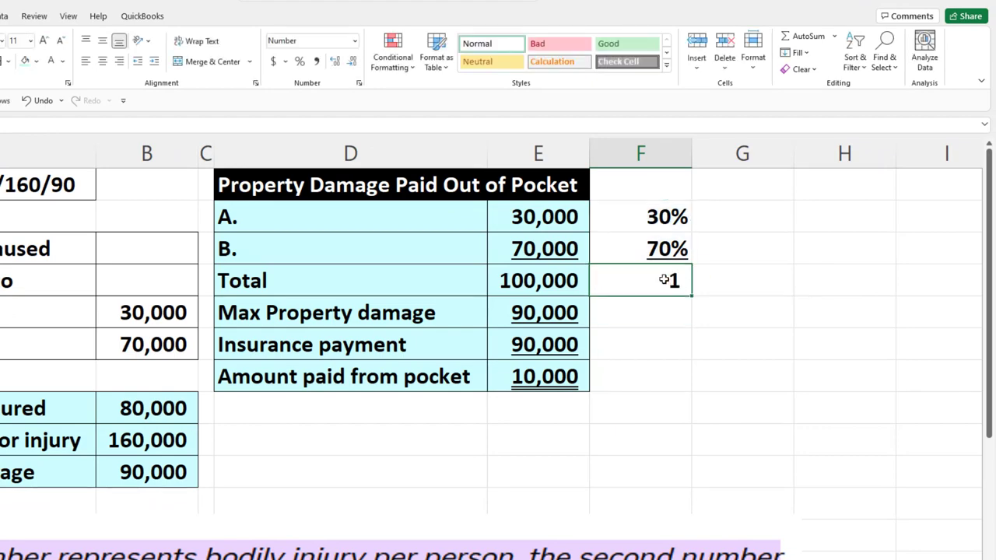
pyautogui.click(302, 62)
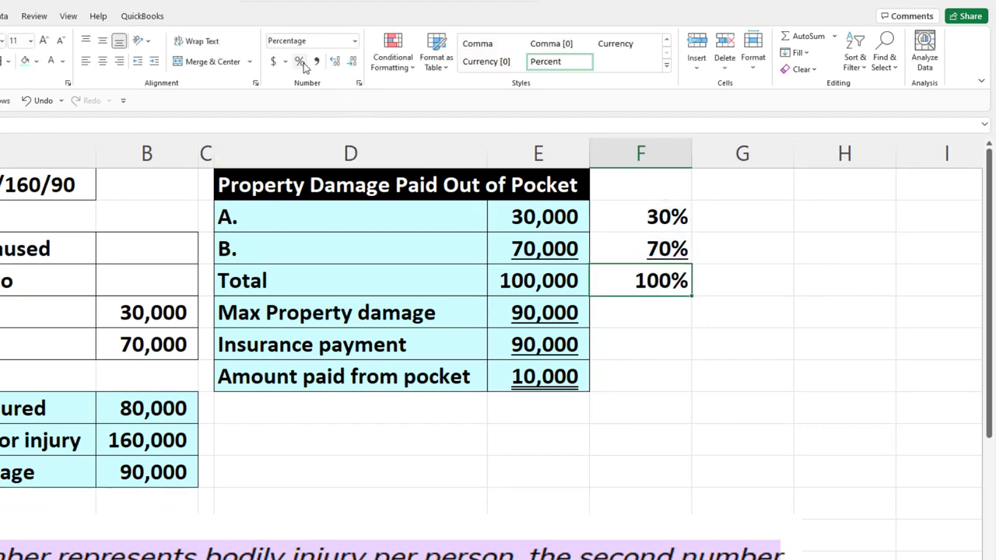
pyautogui.click(656, 382)
# Step: Link G2 to the maximum property damage with the formula =E5
pyautogui.click(722, 219)
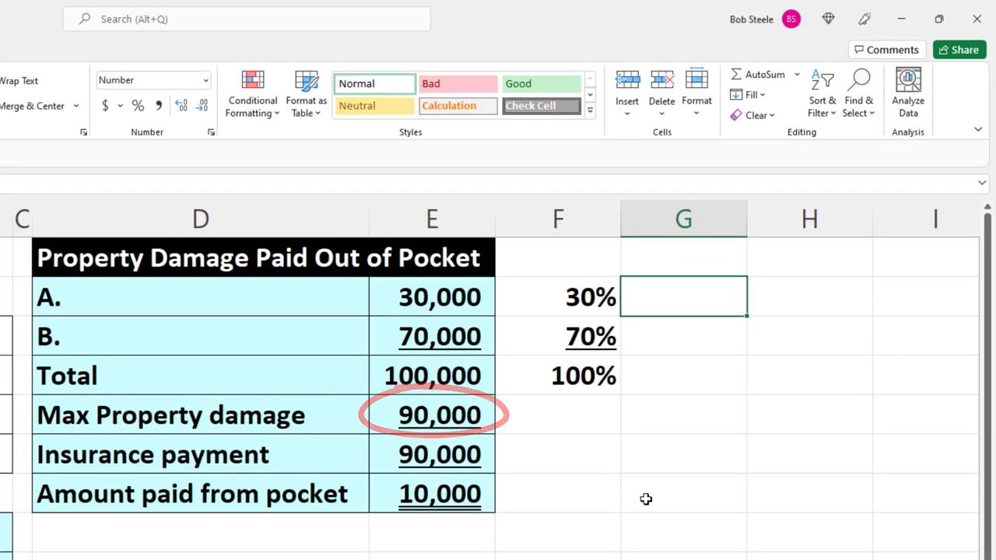
pyautogui.write('=')
pyautogui.press('Down')
pyautogui.press('Down')
pyautogui.press('Down')
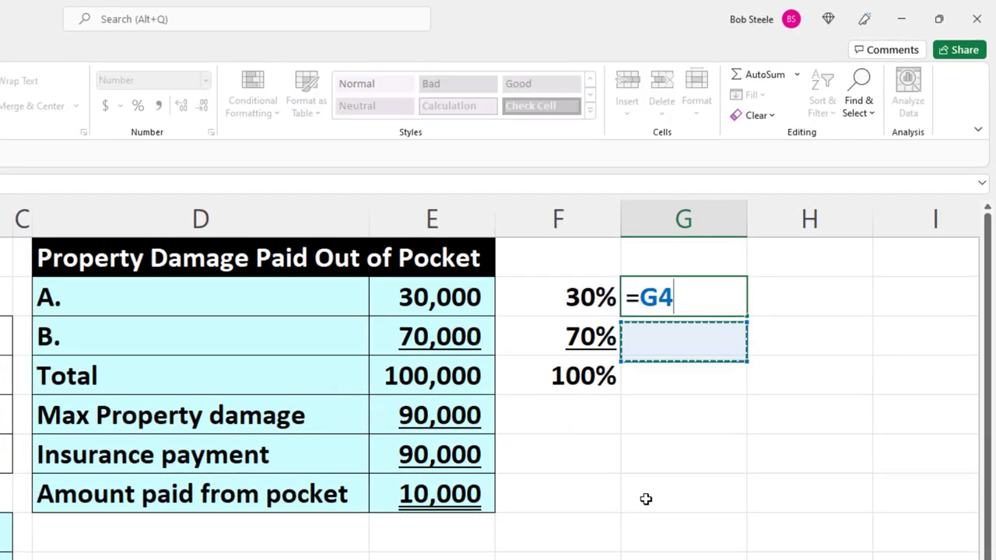
pyautogui.press('Left')
pyautogui.press('Left')
pyautogui.press('Left')
pyautogui.press('Right')
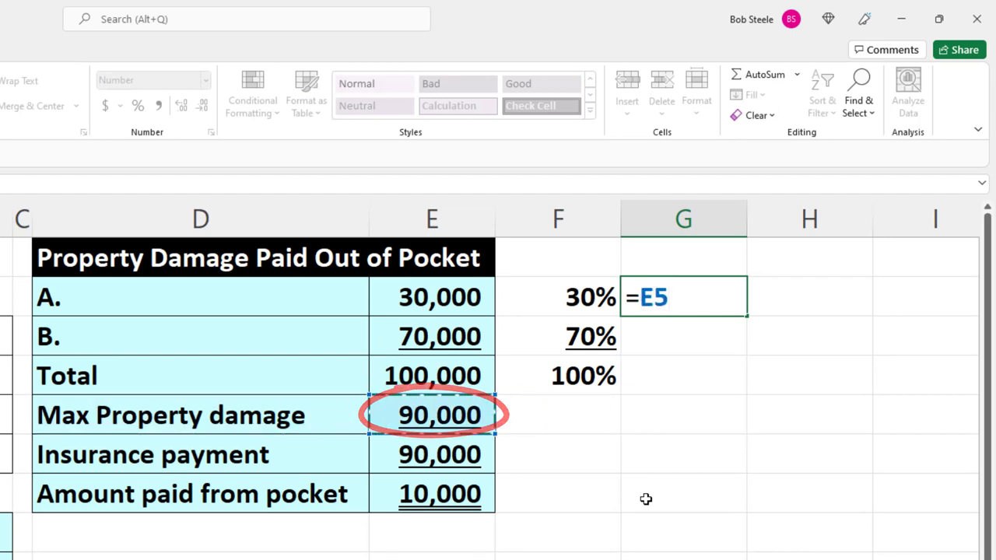
pyautogui.press('Return')
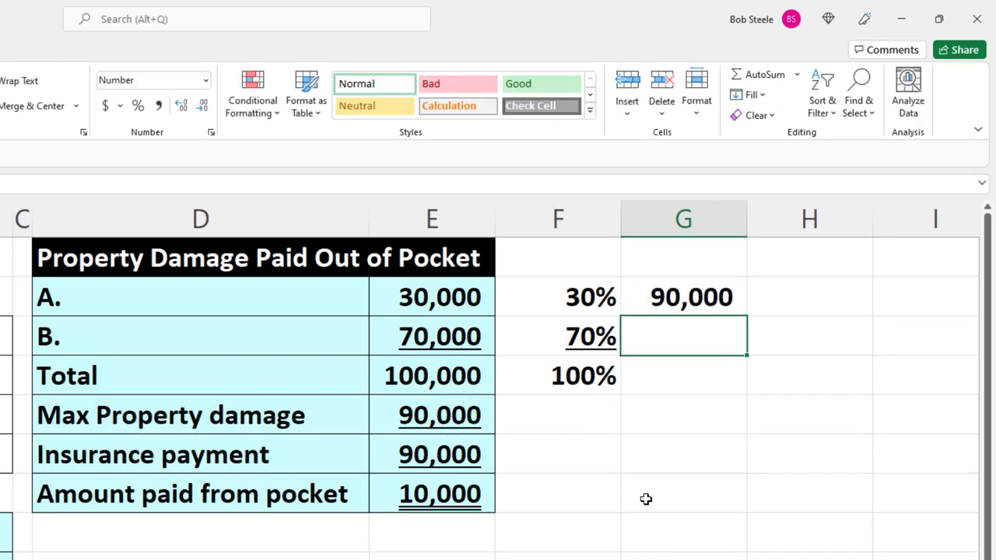
# Step: Repeat the coverage limit for B in G3 with the formula =G2
pyautogui.write('=')
pyautogui.press('Up')
pyautogui.press('Return')
# Step: Calculate A's portion of the coverage in H2 by multiplying G2 by the percentage in F2
pyautogui.press('Up')
pyautogui.press('Up')
pyautogui.press('Right')
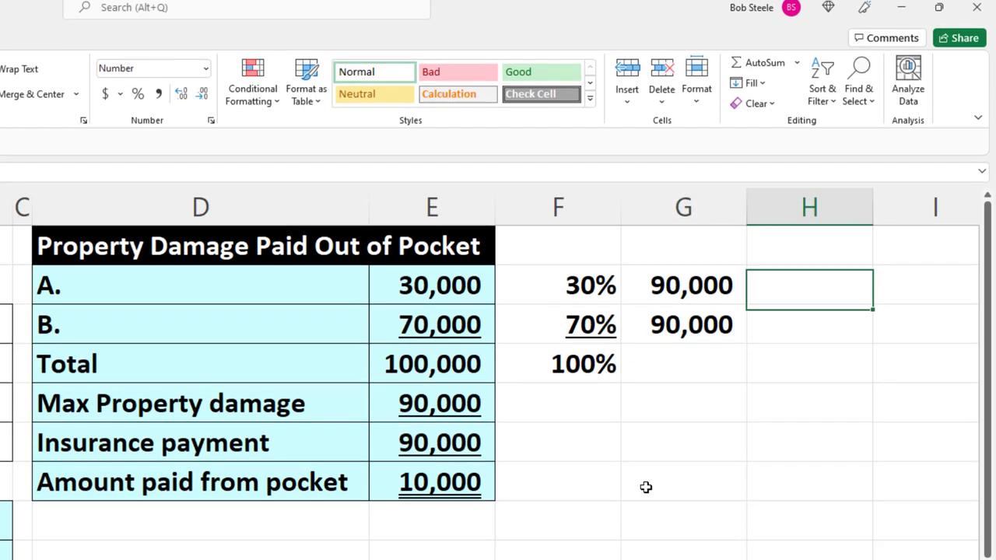
pyautogui.write('=')
pyautogui.press('Left')
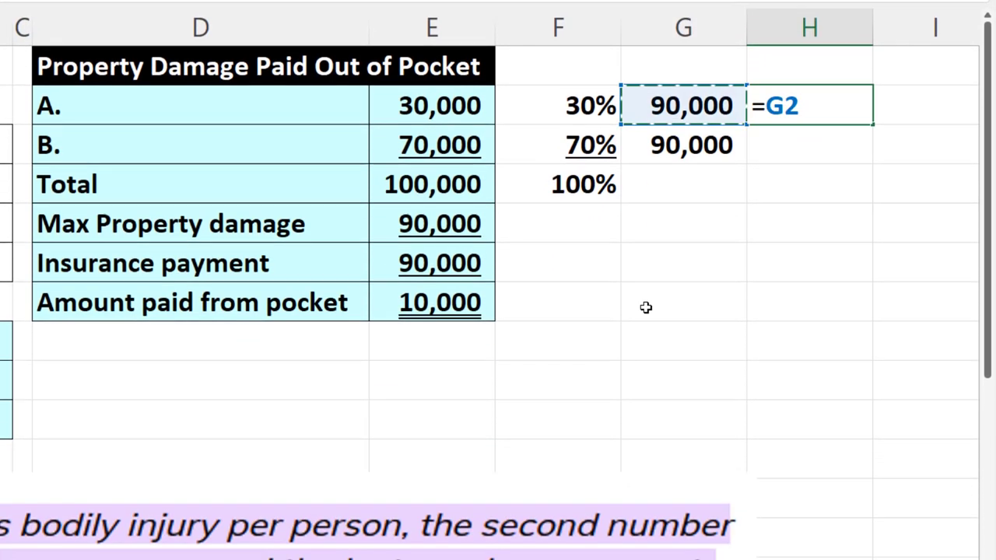
pyautogui.press('Left')
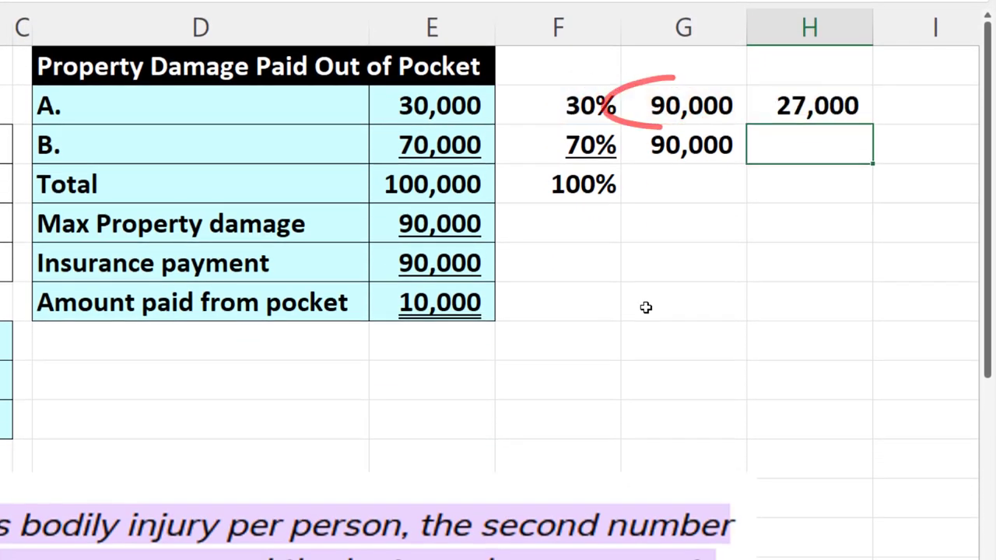
# Step: Calculate B's portion of the coverage in H3 with =F3*G3 and underline it
pyautogui.write('=')
pyautogui.press('Left')
pyautogui.press('Left')
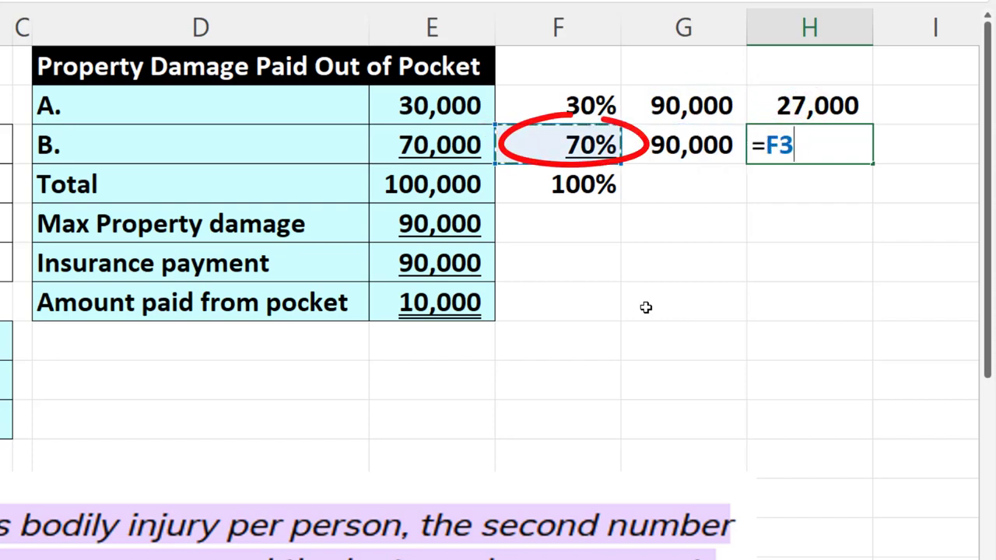
pyautogui.press('Return')
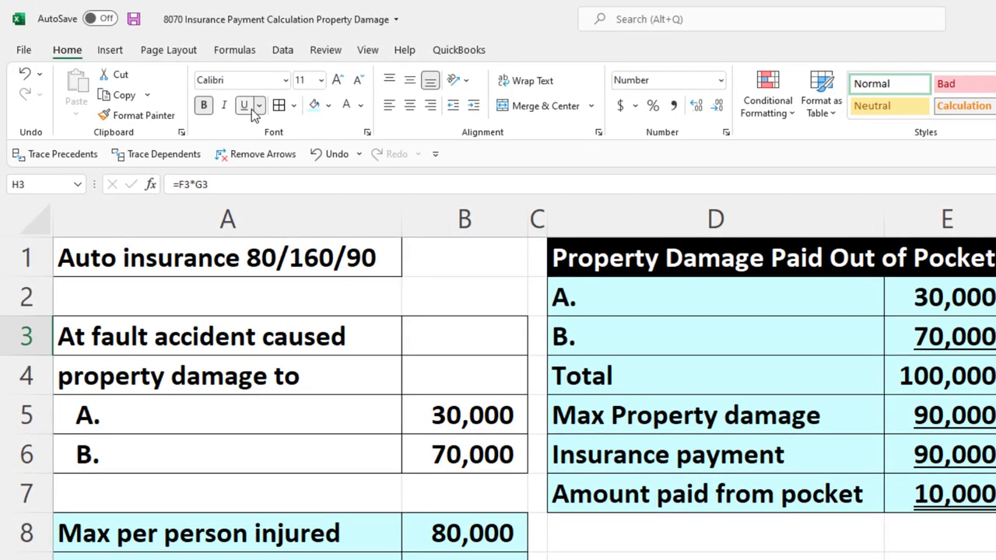
# Step: Total the allocated coverage in H4 with the SUM function over H2:H3
pyautogui.press('Down')
pyautogui.write('=sum(')
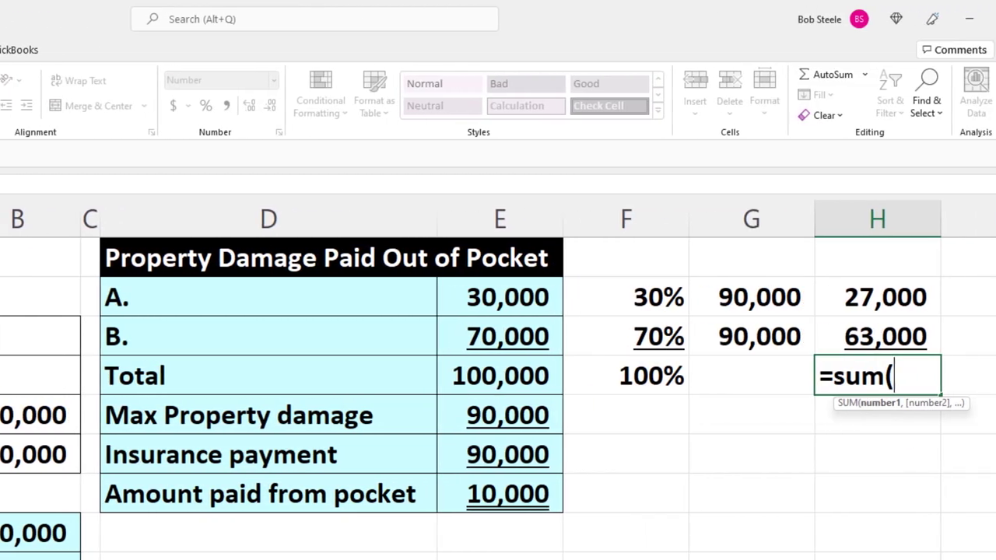
pyautogui.moveTo(877, 336); pyautogui.dragTo(878, 296)
pyautogui.press('Return')
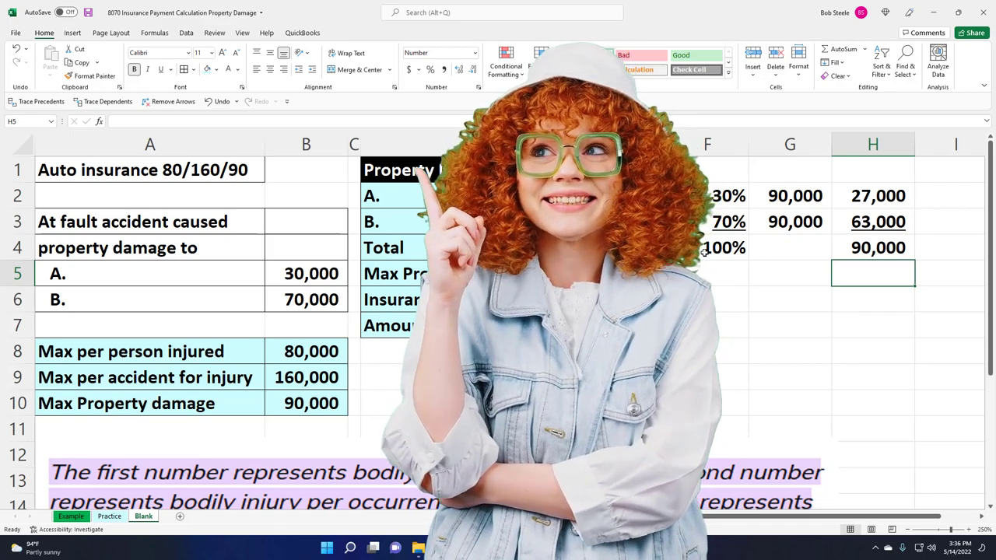
# Step: Apply the light blue fill and cell borders to the allocation range F2:H4
pyautogui.moveTo(817, 221); pyautogui.dragTo(834, 249)
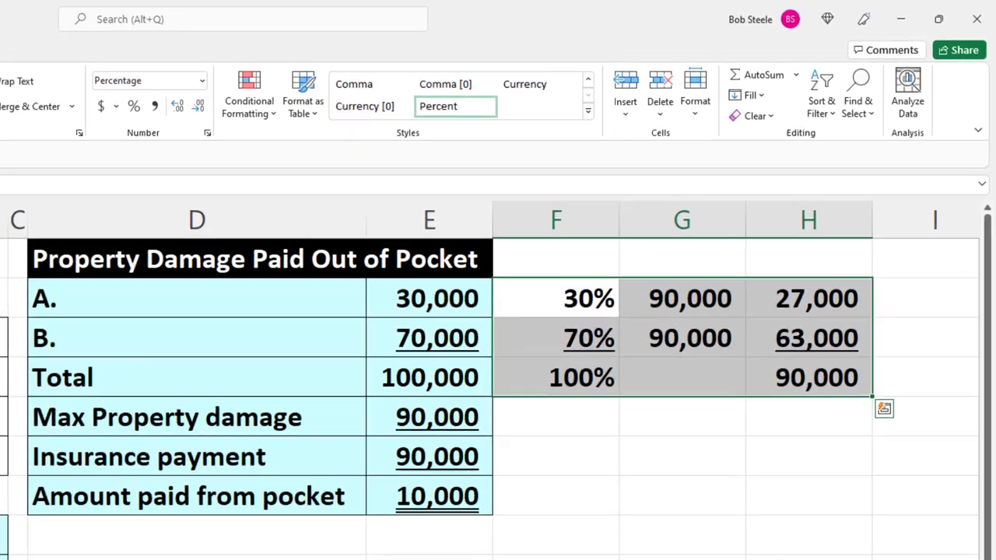
pyautogui.press('F4')
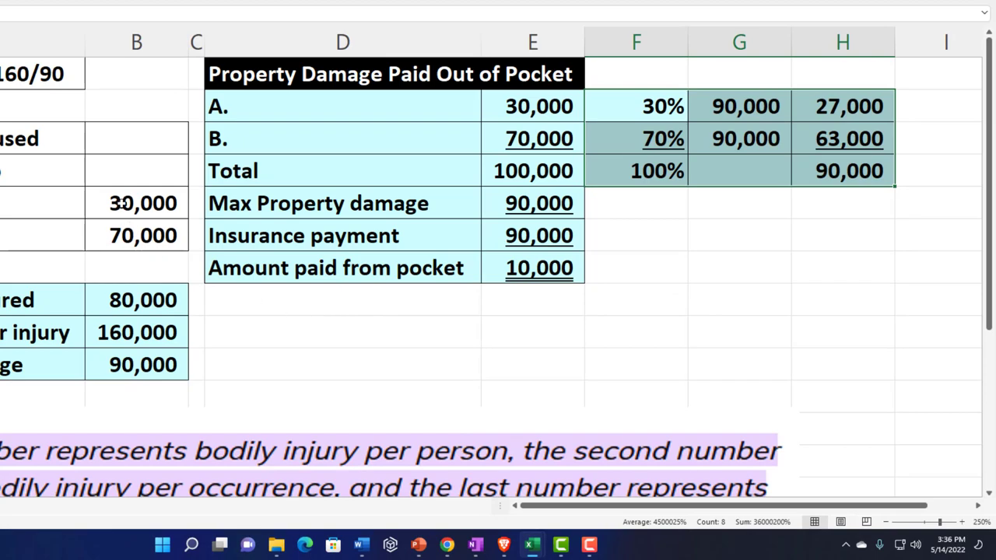
# Step: Test the calculation with A's property damage in B5 set to 20,000 and to 10,000
pyautogui.click(118, 204)
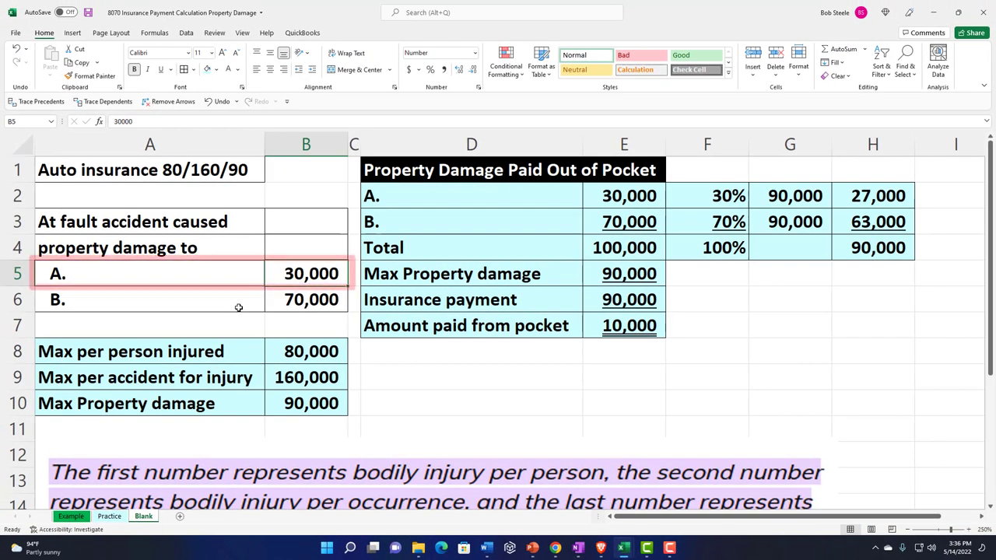
pyautogui.write('2')
pyautogui.press('Return')
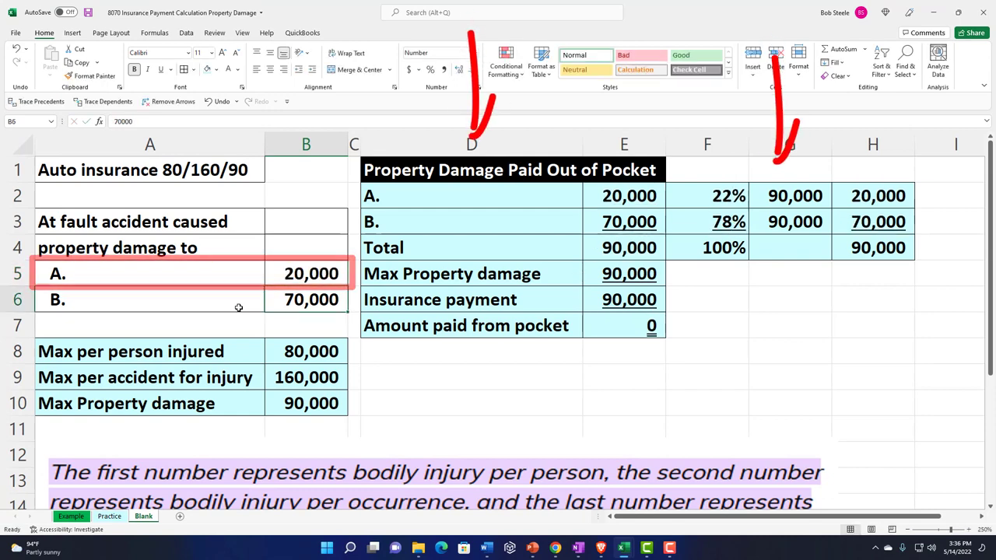
pyautogui.write('10,')
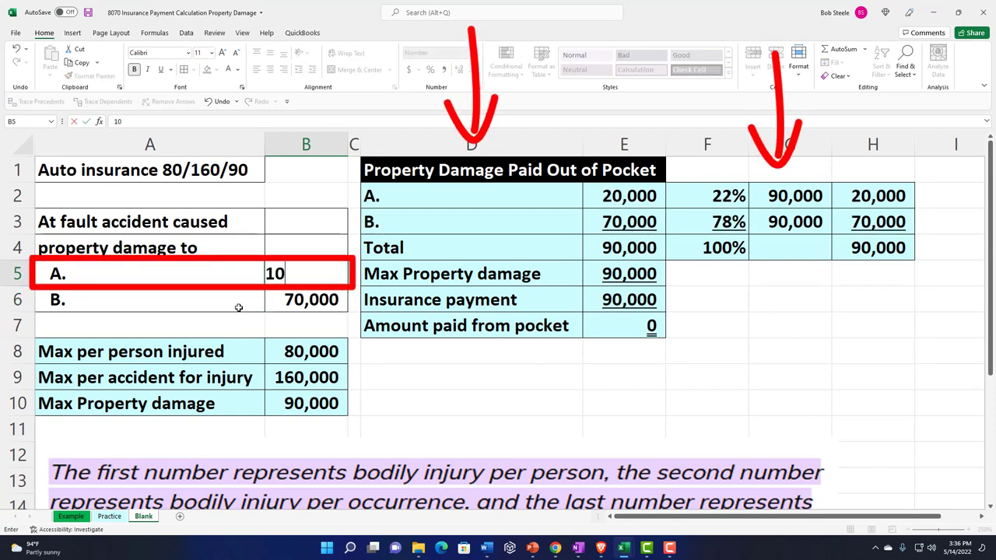
pyautogui.write('000')
pyautogui.press('Return')
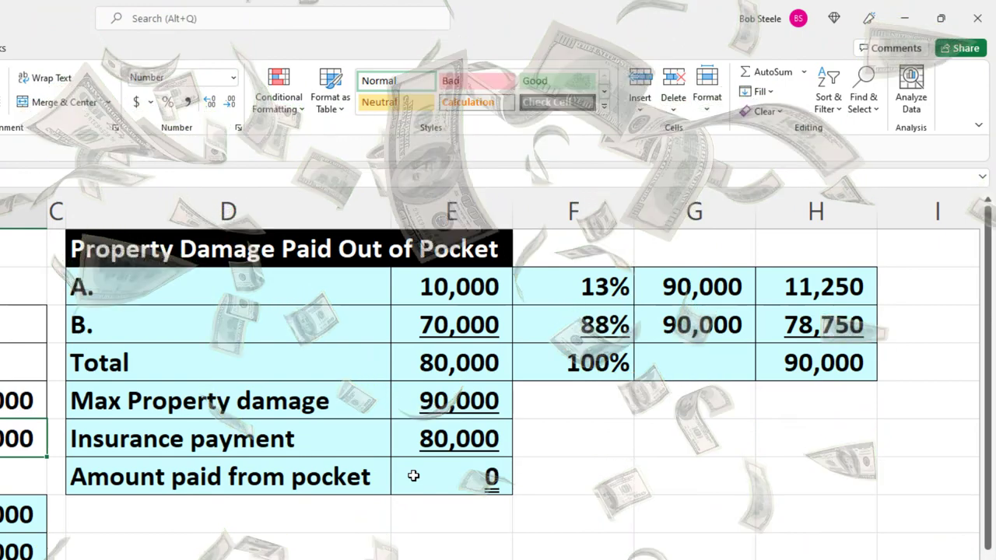
# Step: Replace the coverage amount in G2 with a MIN formula over the total and maximum property damage in E4:E5
pyautogui.click(682, 287)
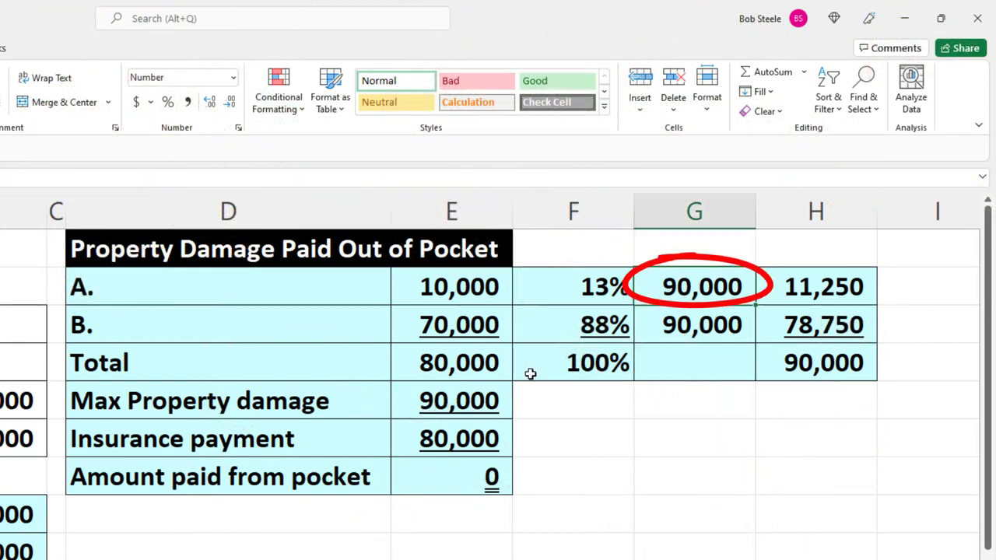
pyautogui.moveTo(494, 363); pyautogui.dragTo(494, 399)
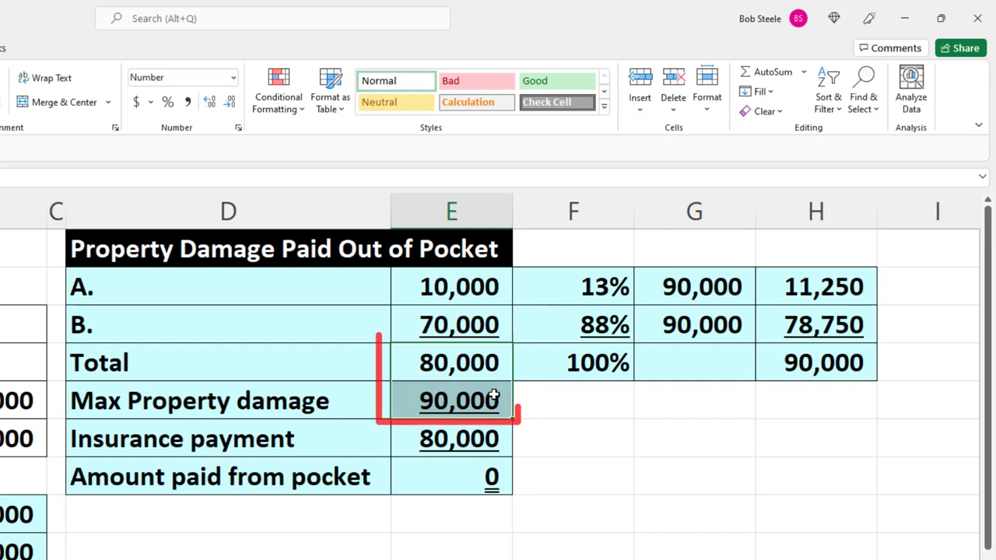
pyautogui.click(669, 292)
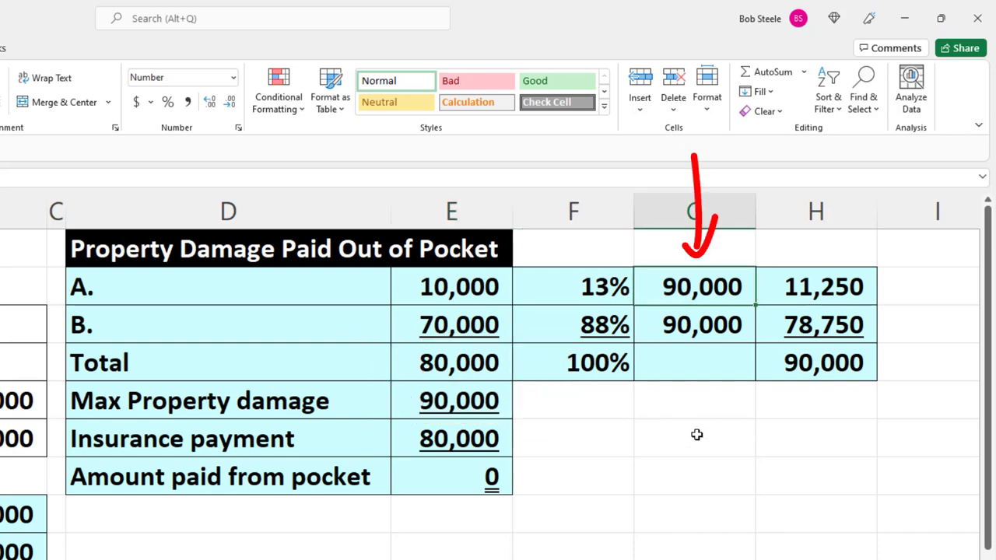
pyautogui.write('=min')
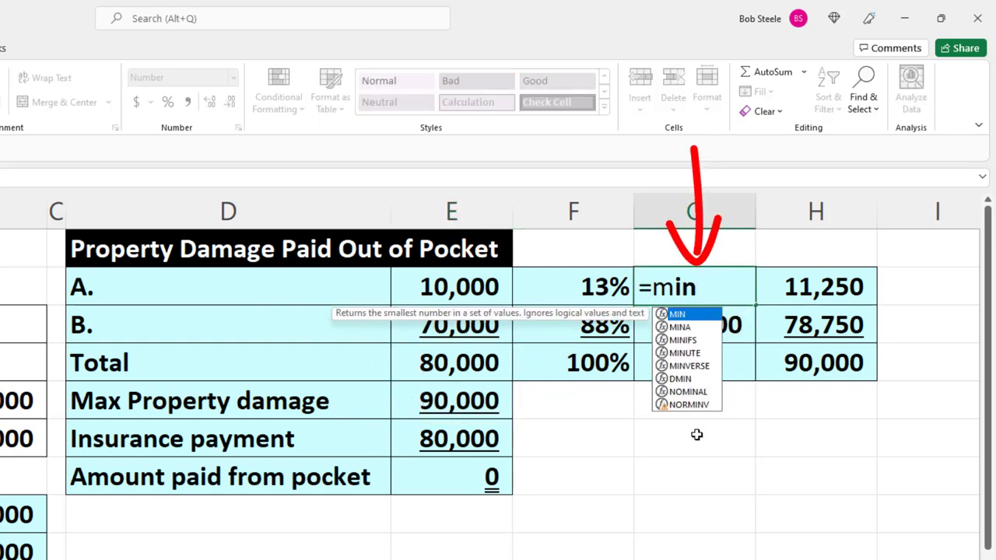
pyautogui.write('(')
pyautogui.press('Left')
pyautogui.press('Left')
pyautogui.press('Down')
pyautogui.press('Down')
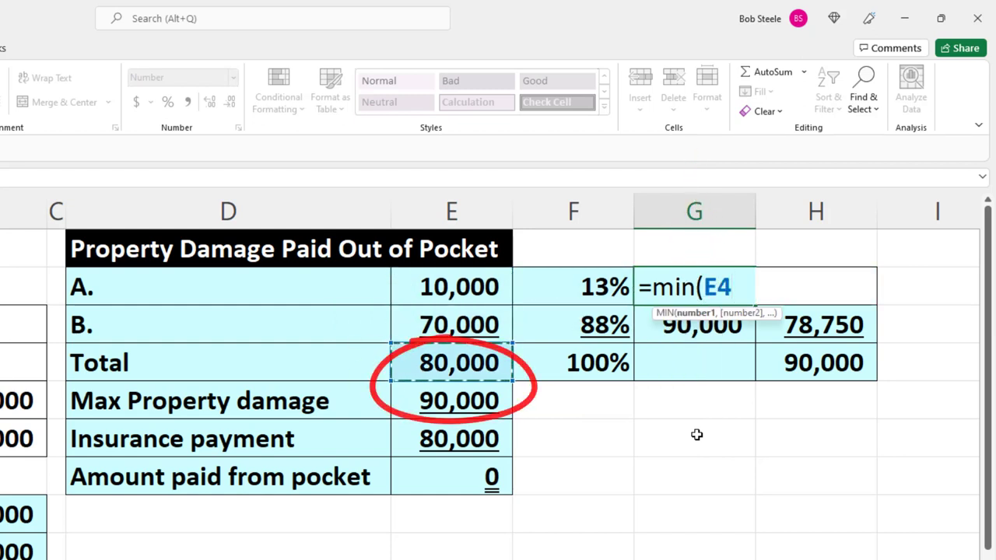
pyautogui.hotkey('shift', 'Down')
pyautogui.press('Return')
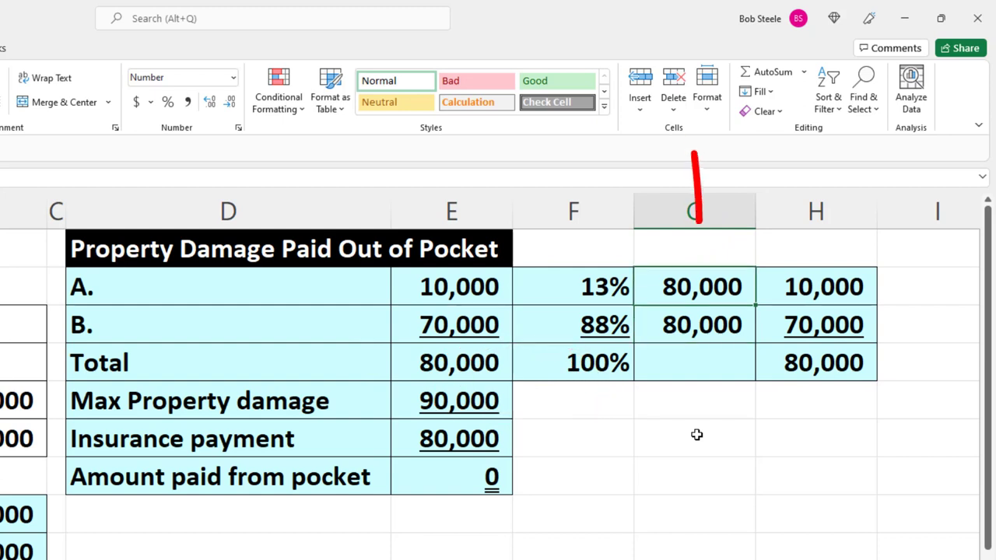
# Step: Link A's coverage amount in G2 to the insurance payment with the formula =E6
pyautogui.write('=')
pyautogui.press('Down')
pyautogui.press('Down')
pyautogui.press('Down')
pyautogui.press('Down')
pyautogui.press('Left')
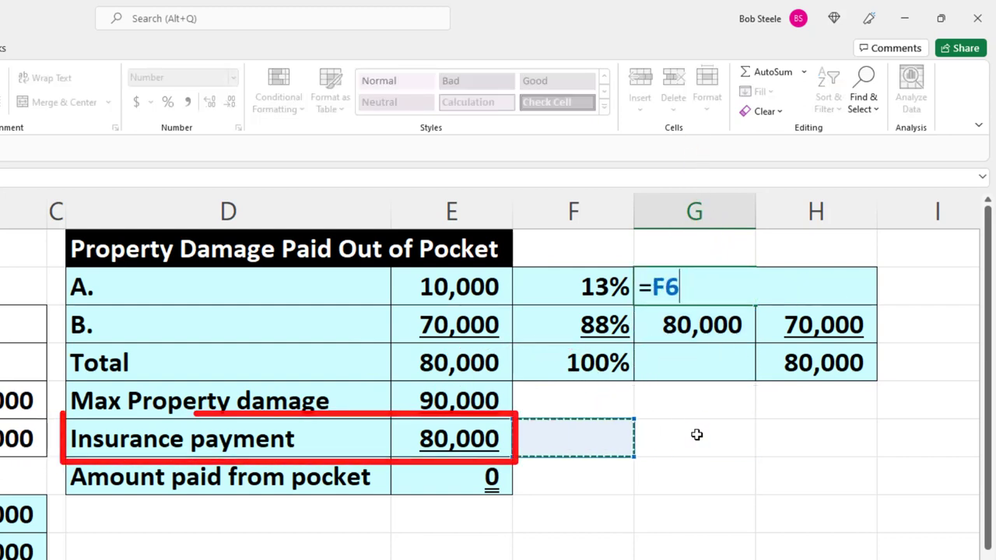
pyautogui.press('Left')
pyautogui.press('Return')
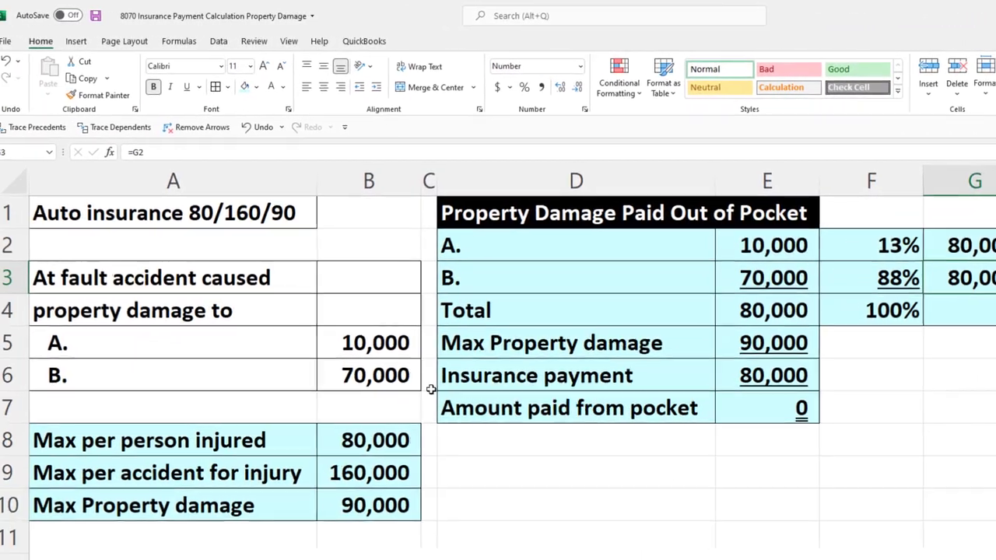
# Step: Set A's property damage in B5 back to 30,000 and select the amount paid from pocket in E7
pyautogui.click(299, 351)
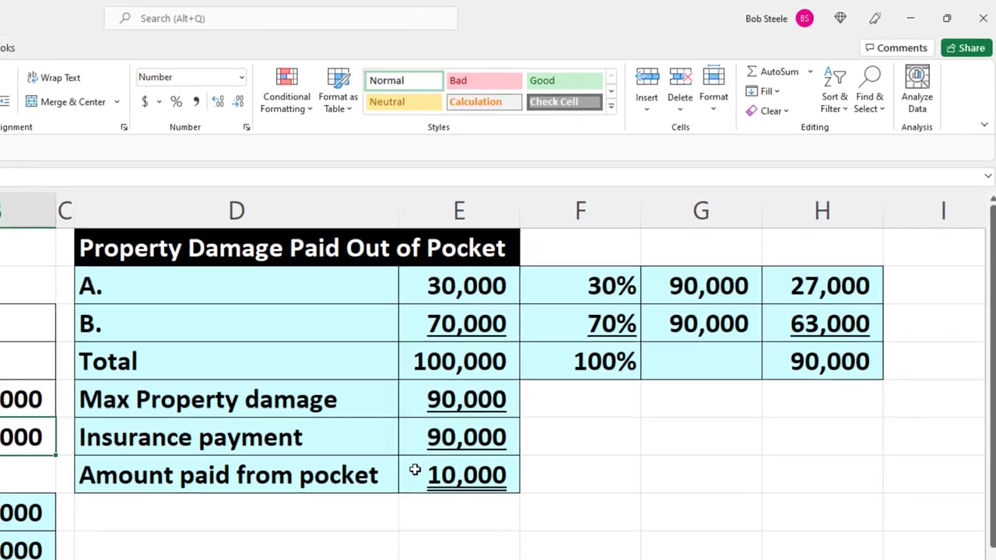
pyautogui.click(414, 470)
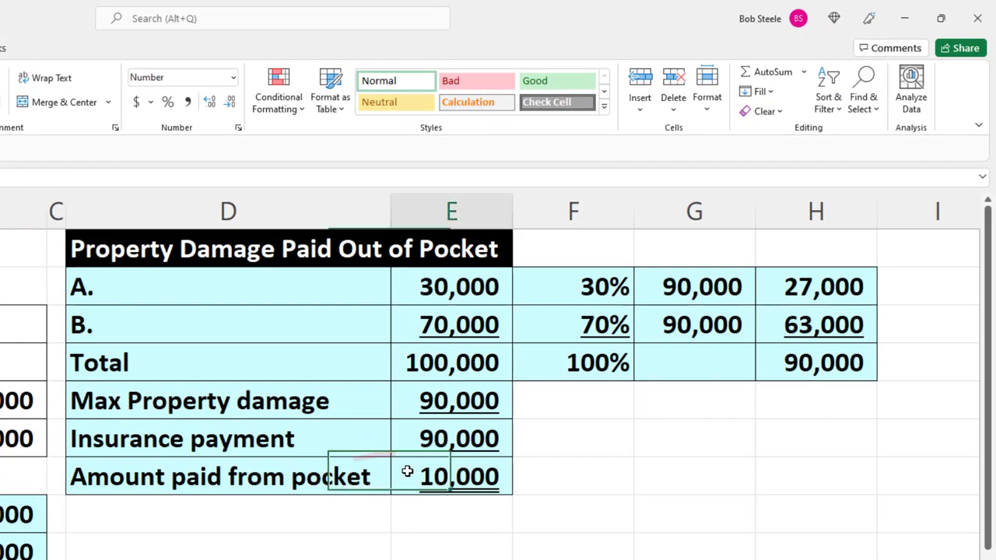